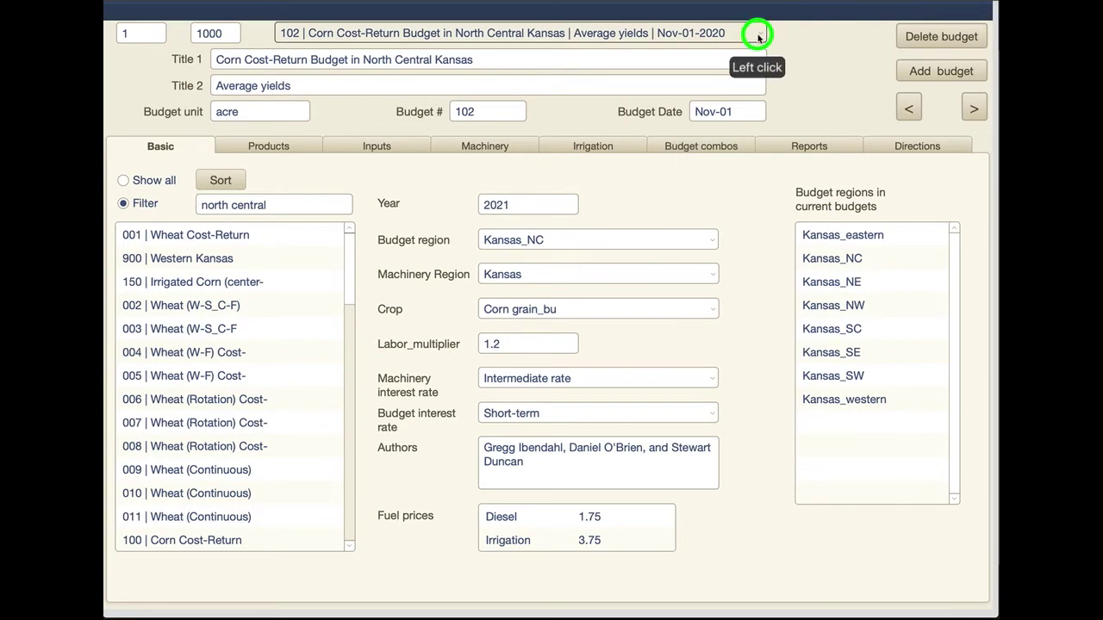
Step: Set the diesel fuel price to 2 for budget 102, the North Central Kansas corn budget
{"action": "left_click", "coordinate": [758, 33]}
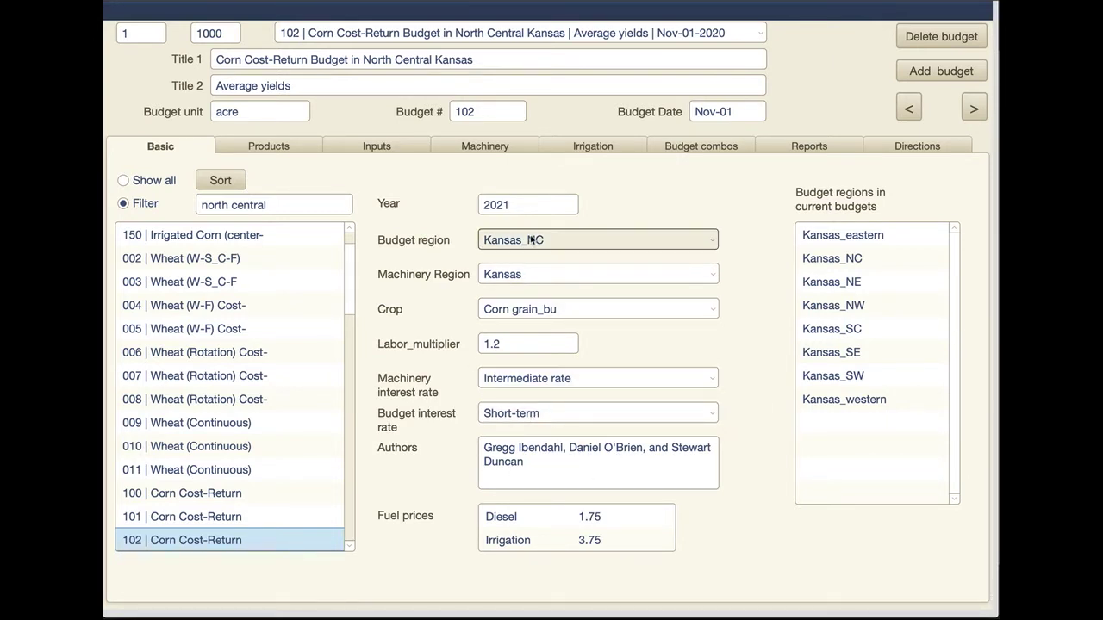
{"action": "left_click", "coordinate": [556, 517]}
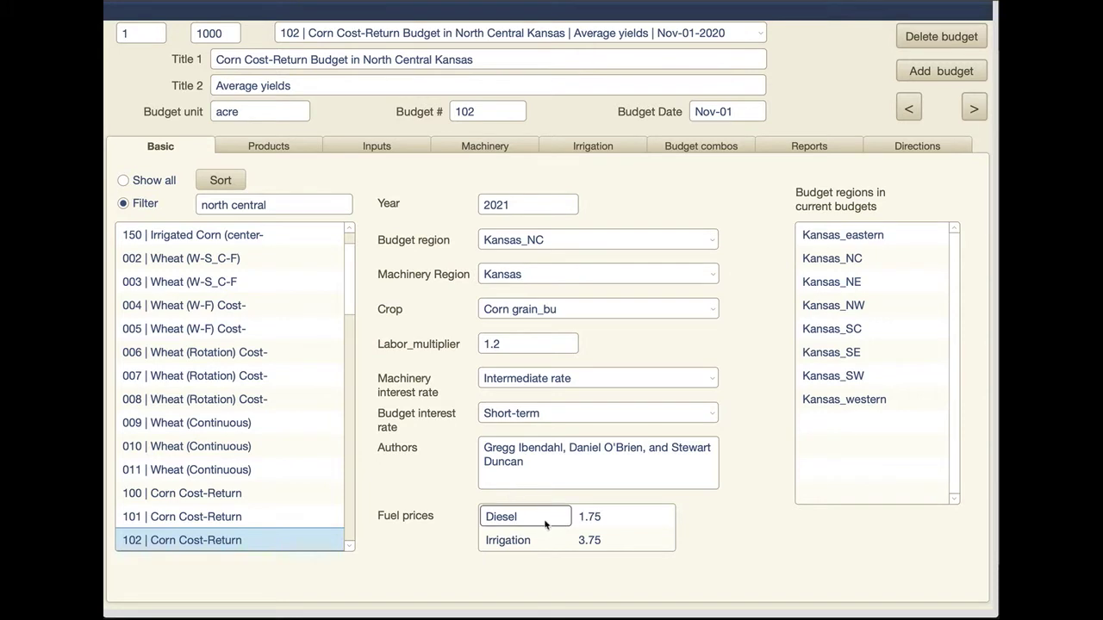
{"action": "left_click", "coordinate": [593, 516]}
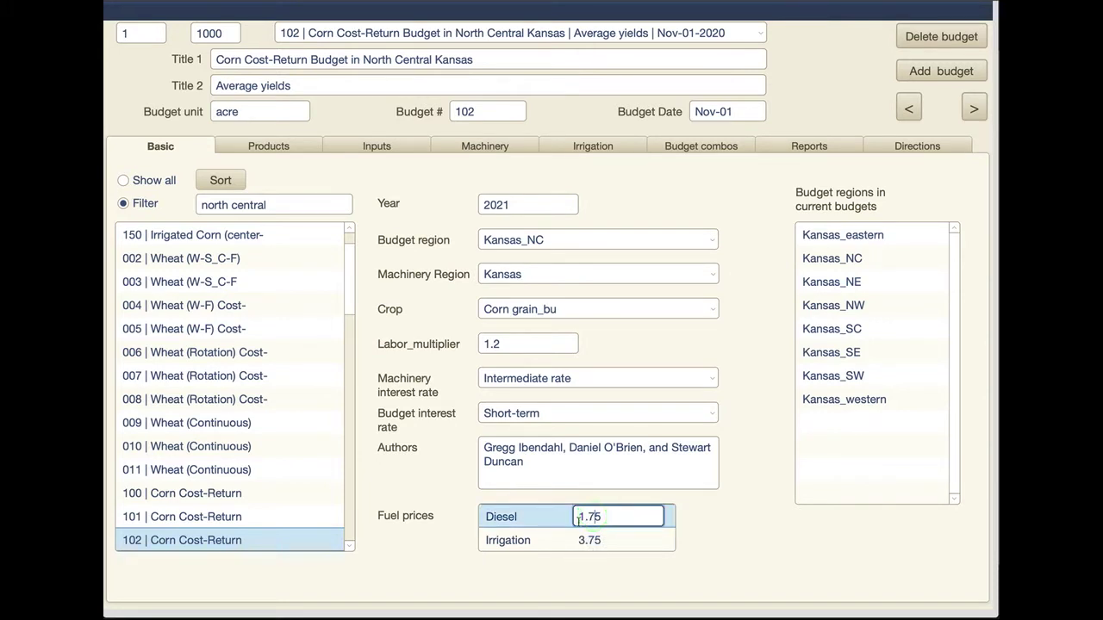
{"action": "left_click", "coordinate": [620, 516]}
{"action": "left_click_drag", "start_coordinate": [620, 516], "coordinate": [567, 516]}
{"action": "type", "text": "2"}
{"action": "key", "text": "Return"}
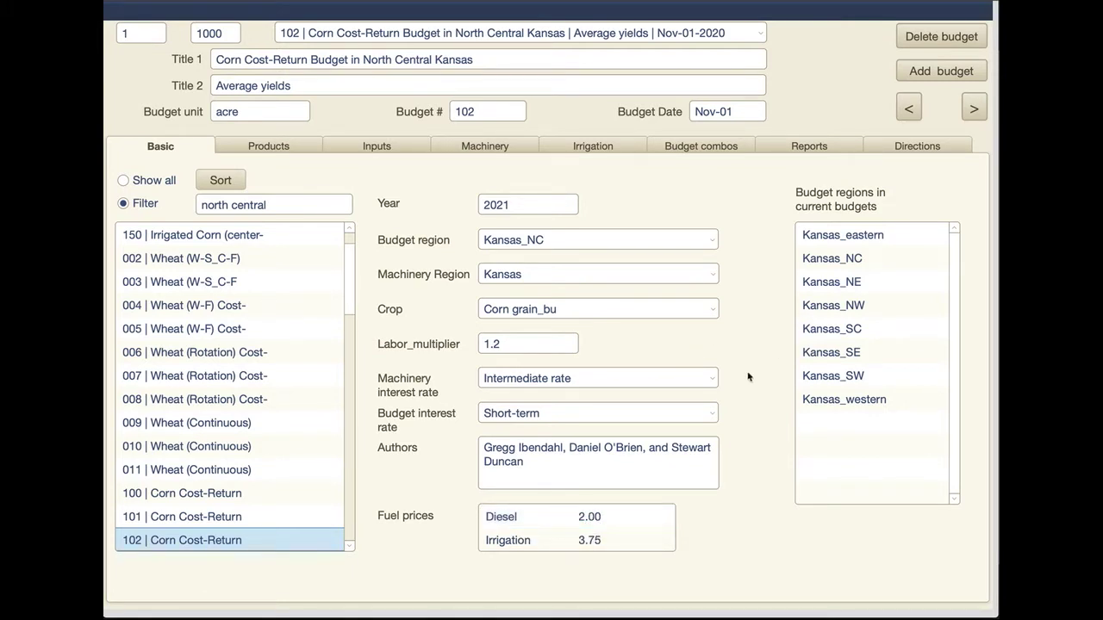
Step: Review the per-acre fuel and total costs of the corn budget's machinery operations
{"action": "left_click", "coordinate": [270, 148]}
{"action": "left_click", "coordinate": [385, 150]}
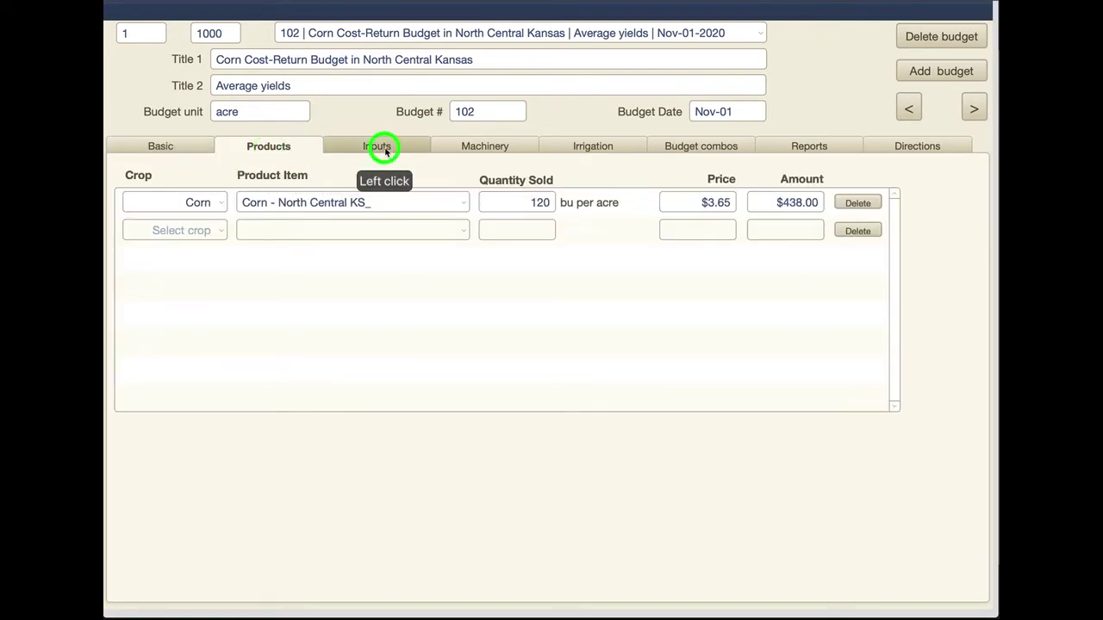
{"action": "left_click", "coordinate": [510, 148]}
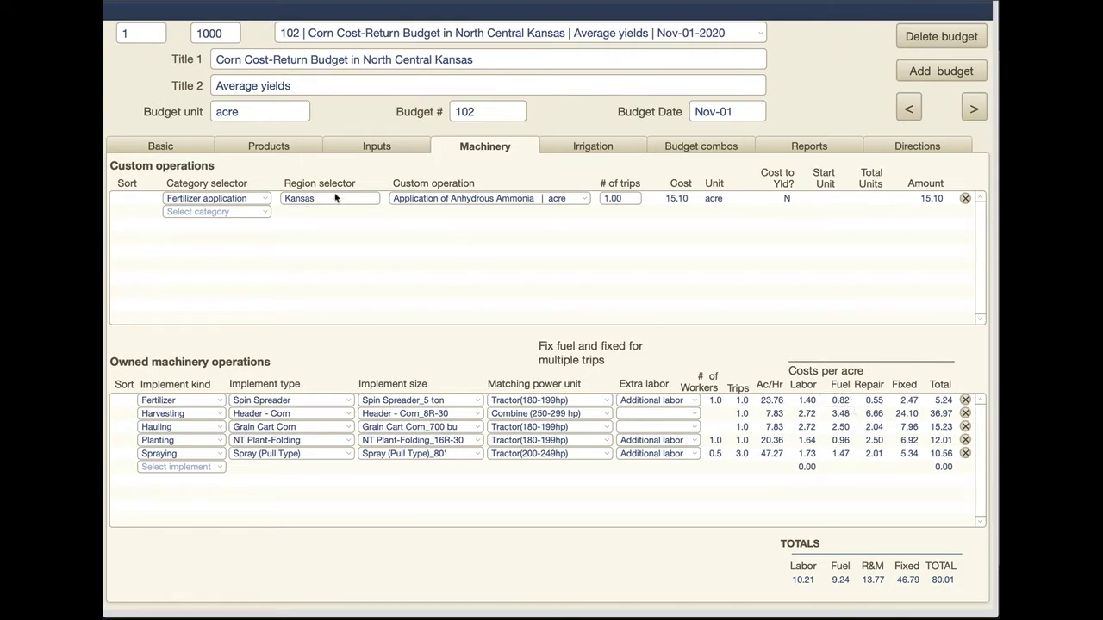
Step: Set the diesel fuel price to 1.75 and check the machinery operation costs again
{"action": "left_click", "coordinate": [153, 144]}
{"action": "left_click", "coordinate": [616, 518]}
{"action": "left_click_drag", "start_coordinate": [612, 520], "coordinate": [549, 515]}
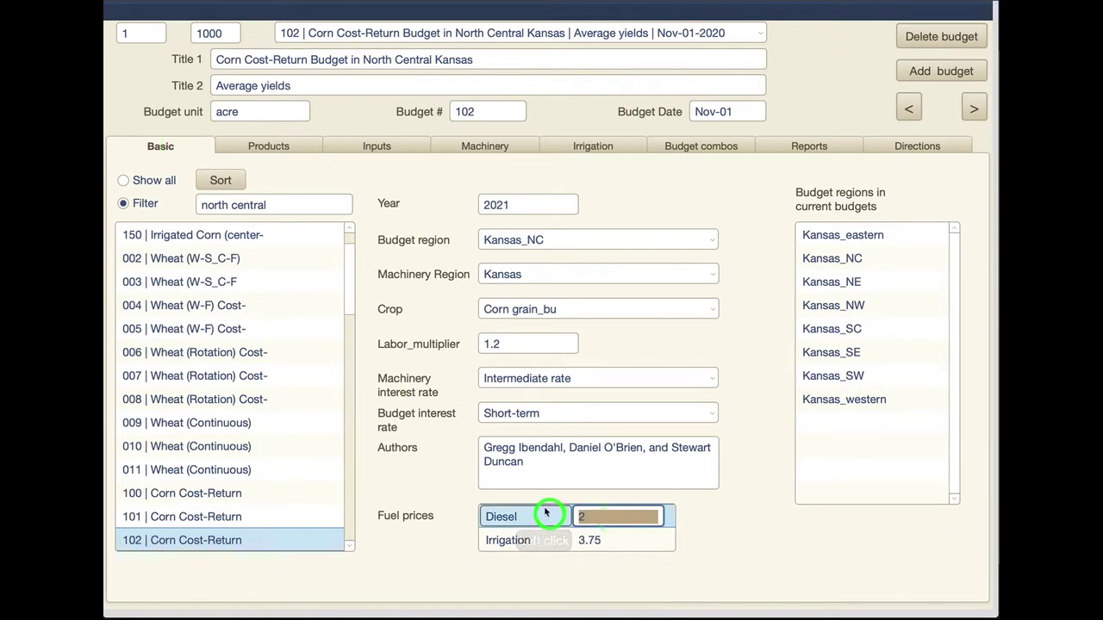
{"action": "type", "text": "1.75"}
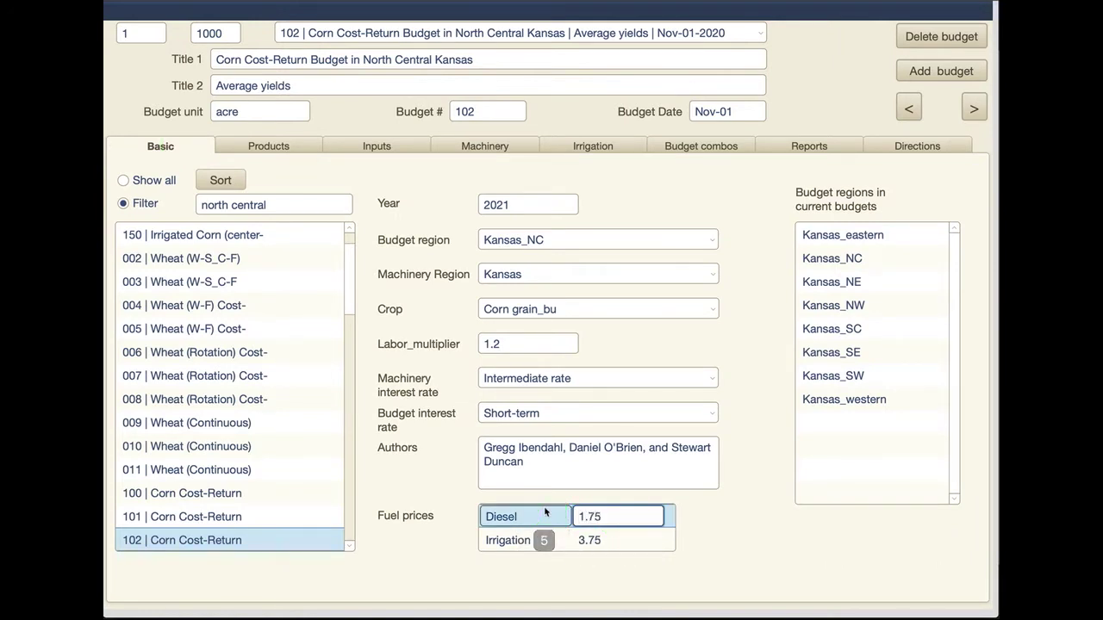
{"action": "key", "text": "Return"}
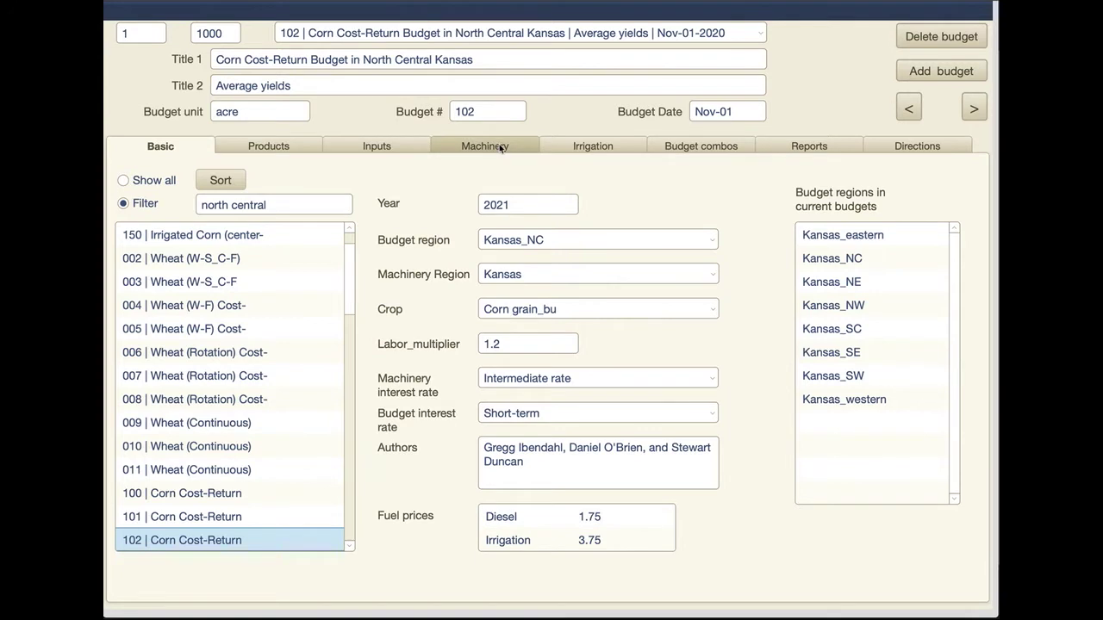
{"action": "left_click", "coordinate": [500, 146]}
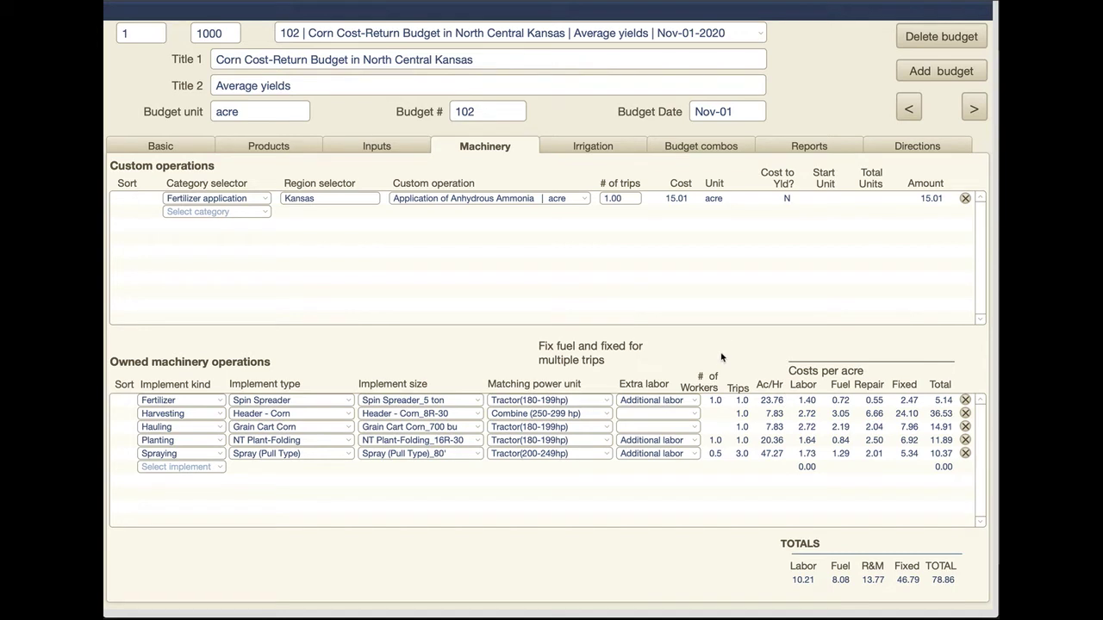
{"action": "left_click", "coordinate": [202, 151]}
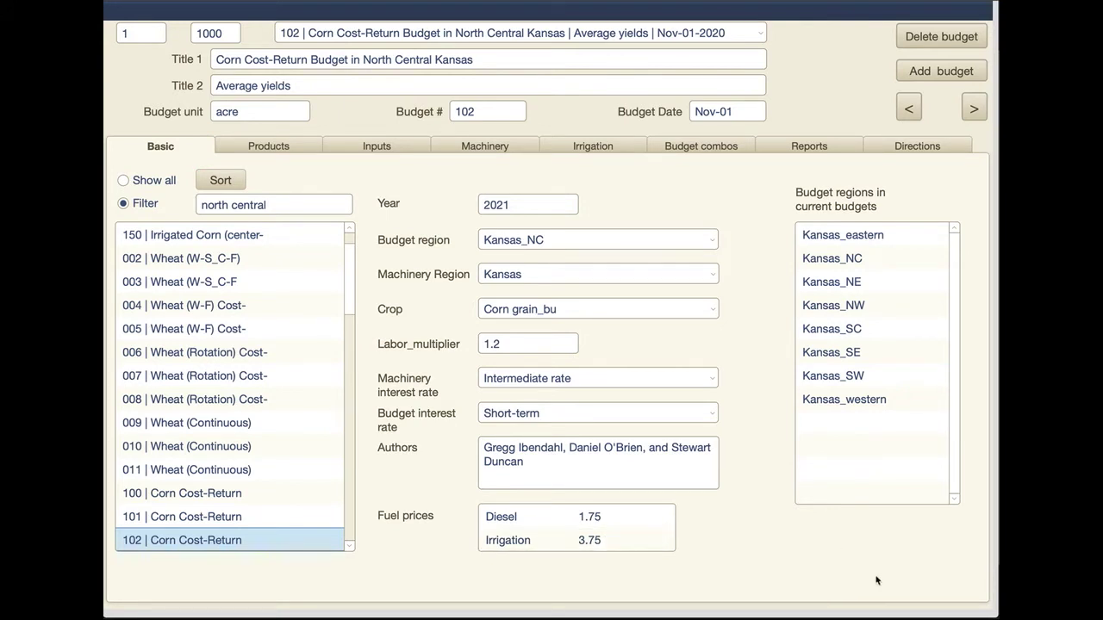
Step: Look through the crop and product item choices of the corn product row, keeping Corn and Corn - North Central KS_
{"action": "left_click", "coordinate": [307, 149]}
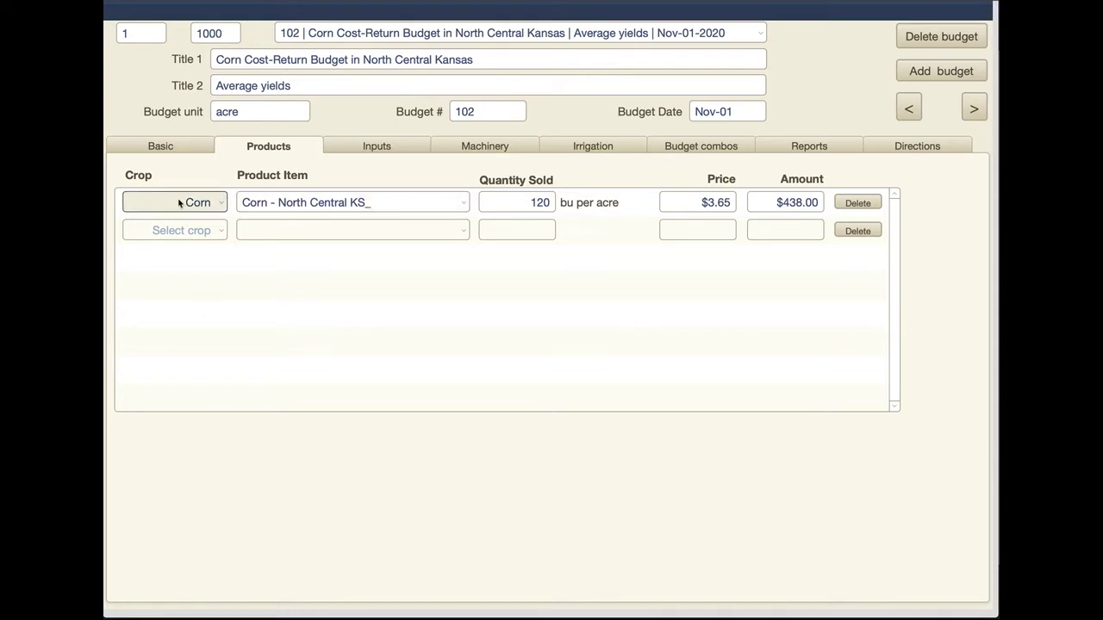
{"action": "left_click", "coordinate": [212, 204]}
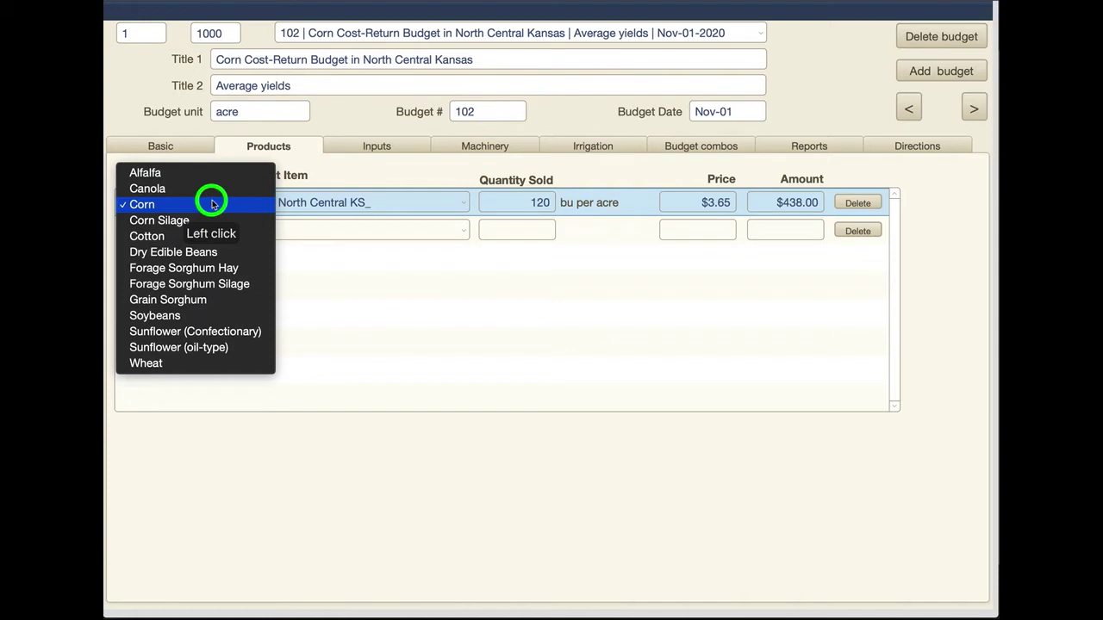
{"action": "left_click", "coordinate": [212, 204]}
{"action": "left_click", "coordinate": [435, 202]}
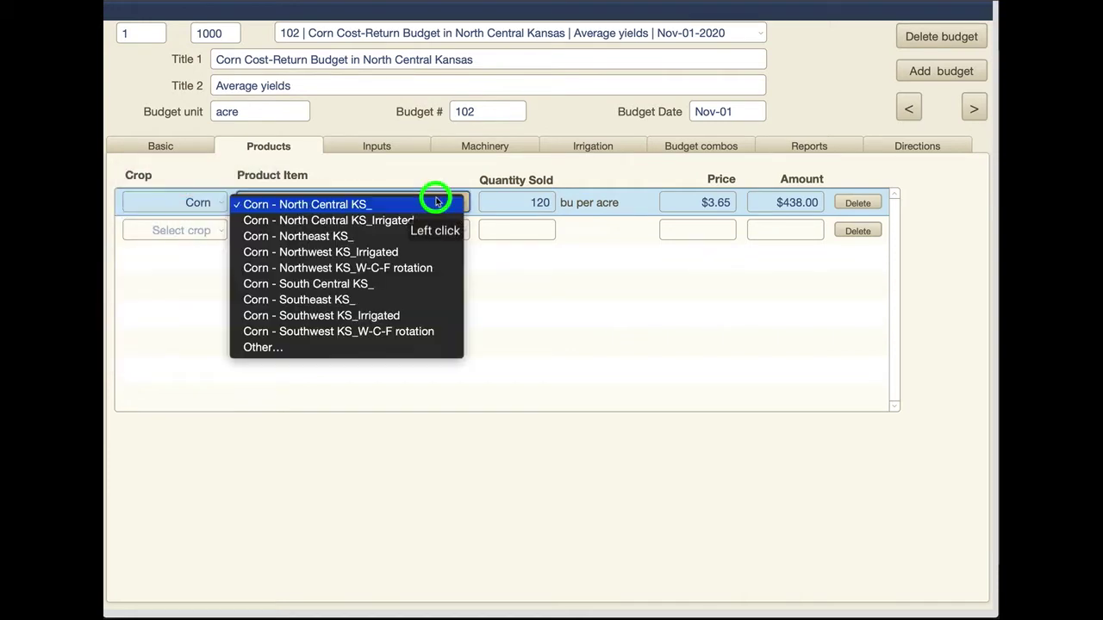
{"action": "left_click", "coordinate": [435, 201]}
Step: Set the quantity sold of the corn product to 150 bu per acre
{"action": "left_click", "coordinate": [534, 202]}
{"action": "double_click", "coordinate": [534, 202]}
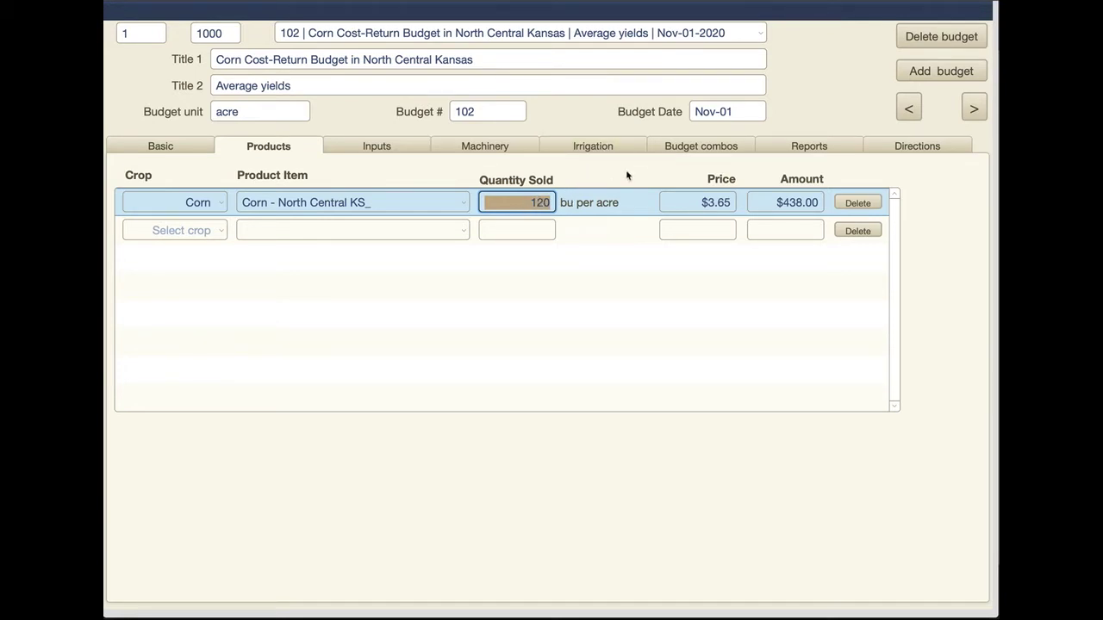
{"action": "type", "text": "150"}
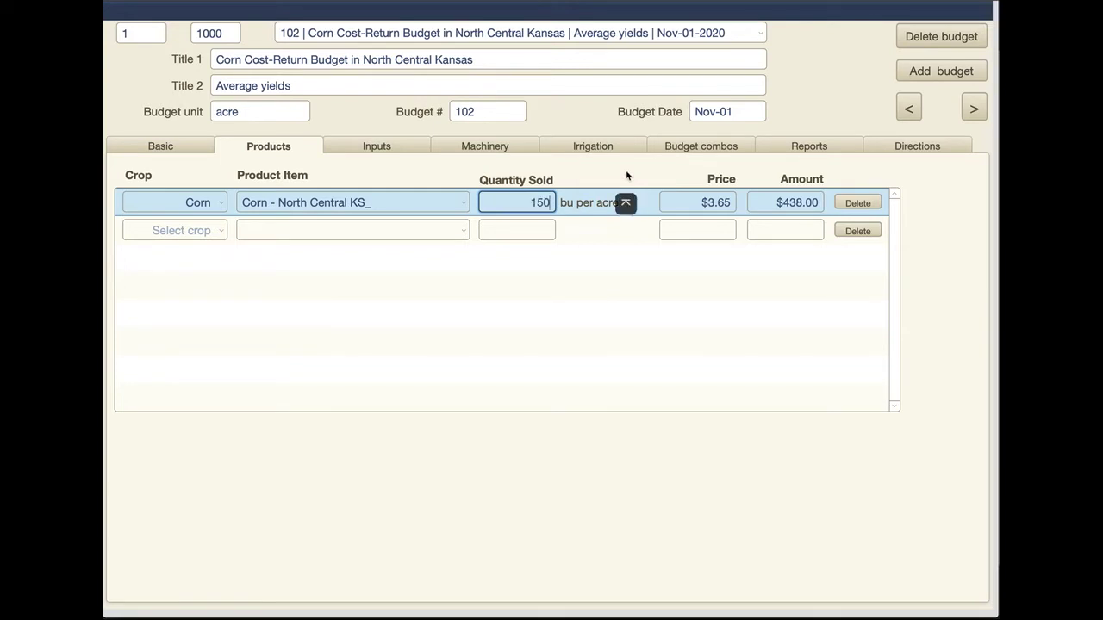
{"action": "key", "text": "Return"}
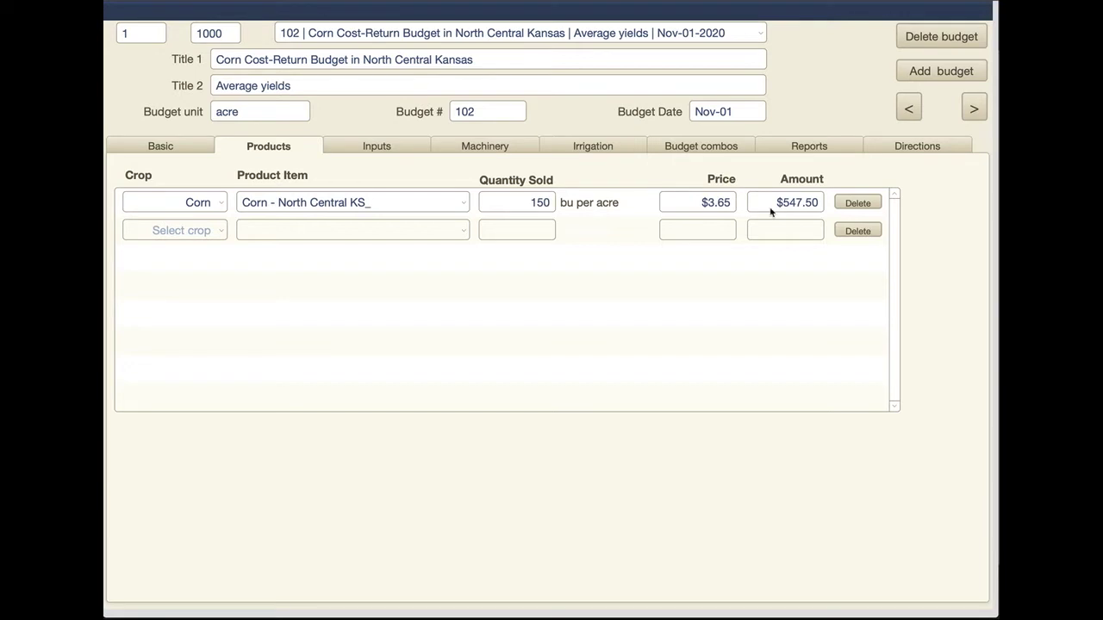
Step: Reselect Corn - North Central KS_ as the product item to restore its default quantity
{"action": "left_click", "coordinate": [802, 205]}
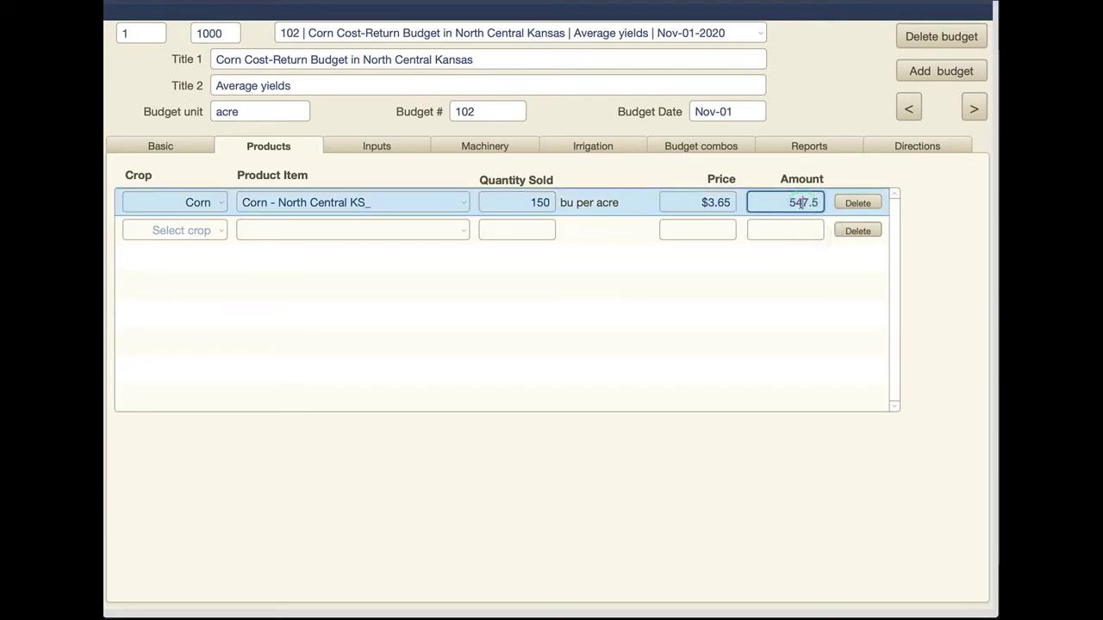
{"action": "left_click", "coordinate": [858, 170]}
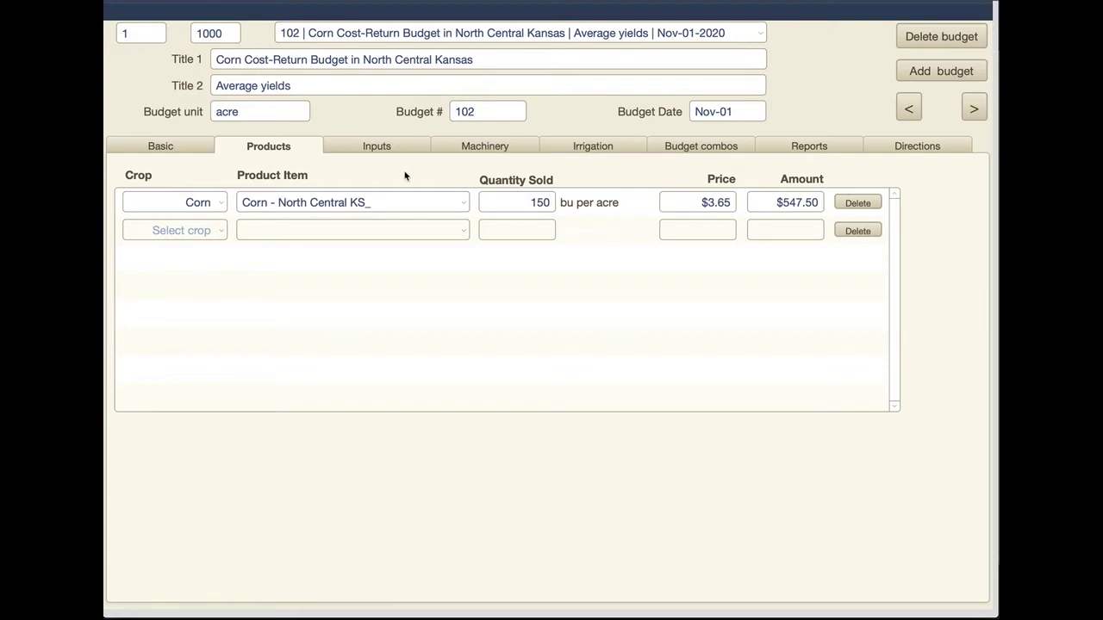
{"action": "left_click", "coordinate": [460, 205]}
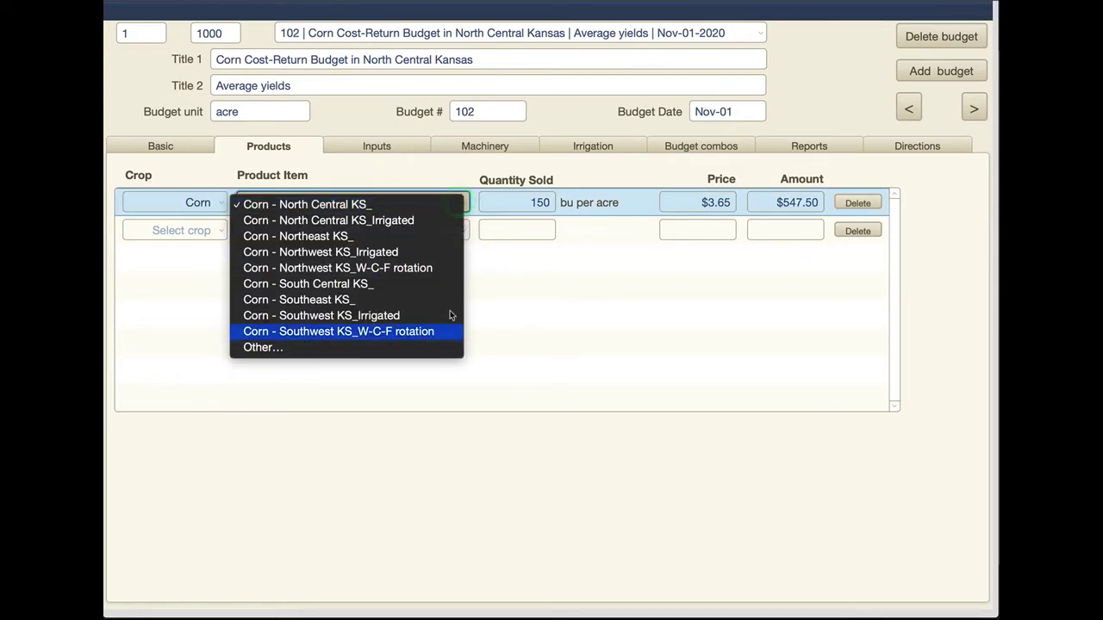
{"action": "left_click", "coordinate": [370, 206]}
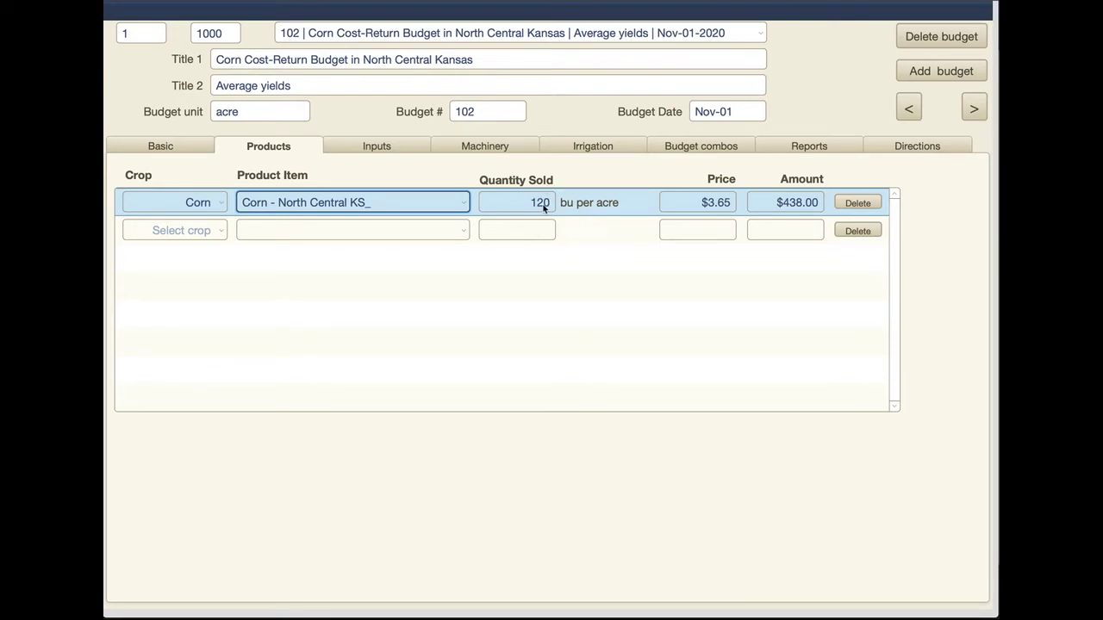
Step: Set the corn price to $4, and reselect Corn - North Central KS_ to restore the default price
{"action": "left_click", "coordinate": [712, 203]}
{"action": "left_click", "coordinate": [715, 207]}
{"action": "type", "text": "4"}
{"action": "key", "text": "Return"}
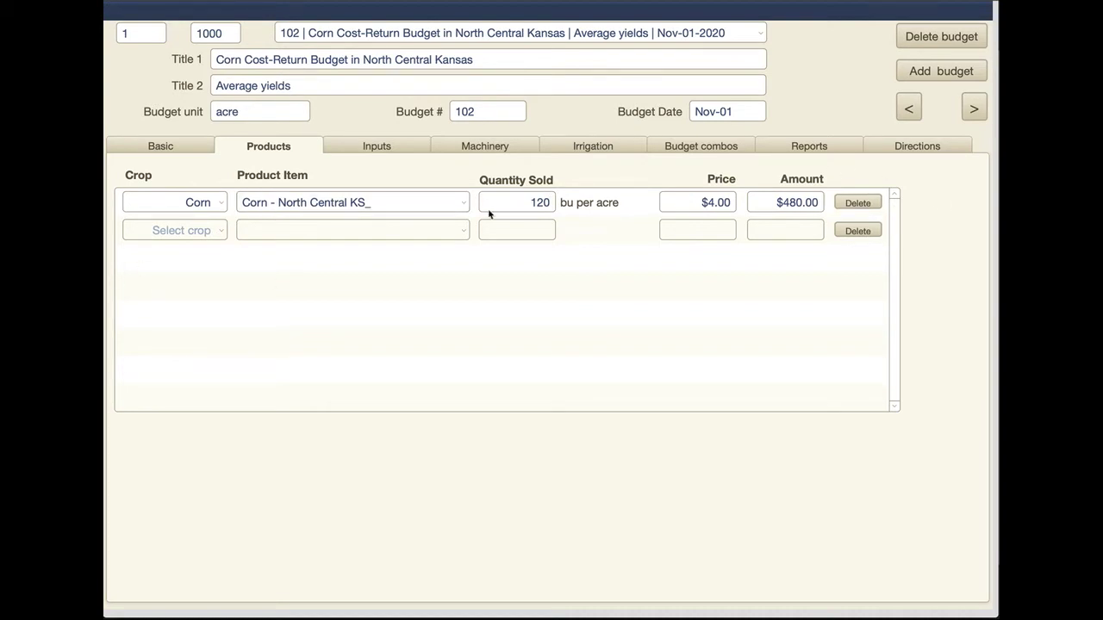
{"action": "left_click", "coordinate": [459, 207]}
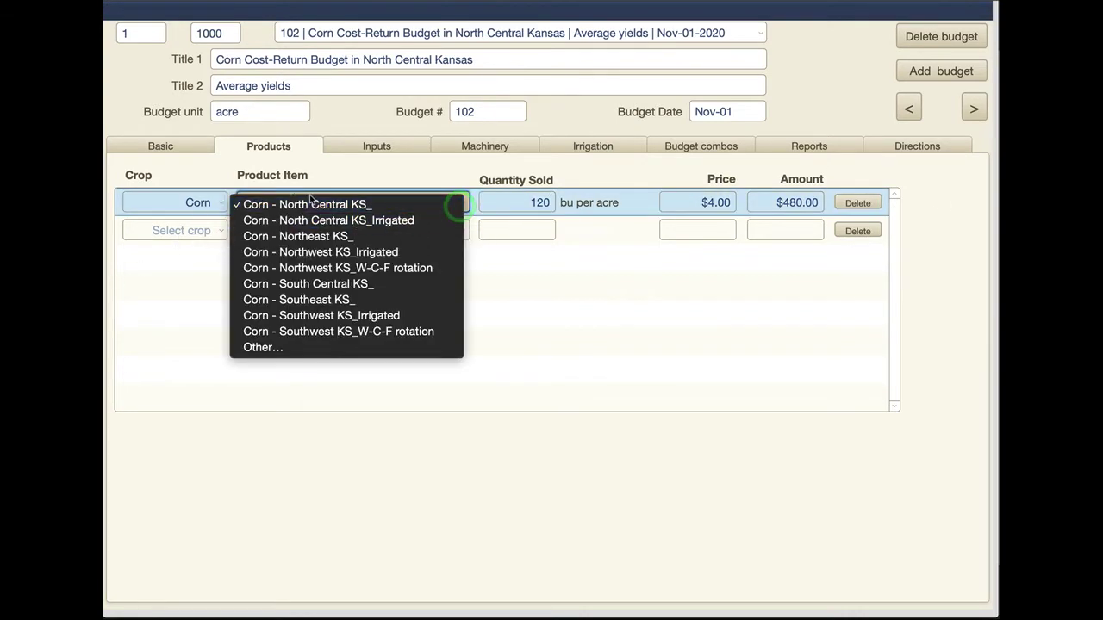
{"action": "left_click", "coordinate": [351, 207]}
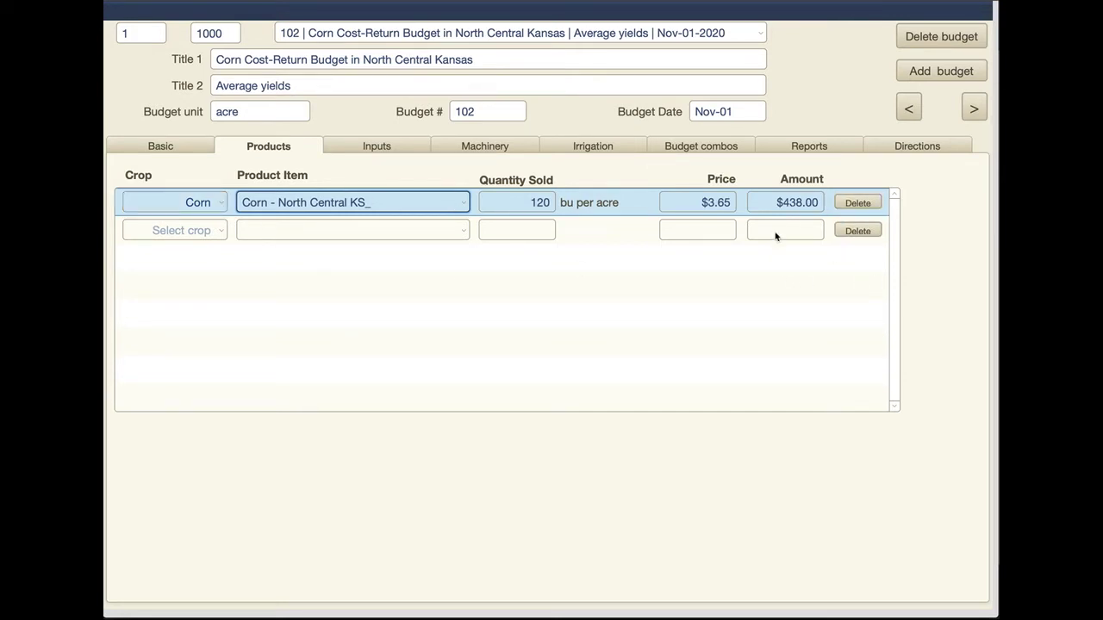
Step: Delete the corn product row and add it again with crop Corn and product item Corn - North Central KS_
{"action": "left_click", "coordinate": [856, 205]}
{"action": "left_click", "coordinate": [217, 201]}
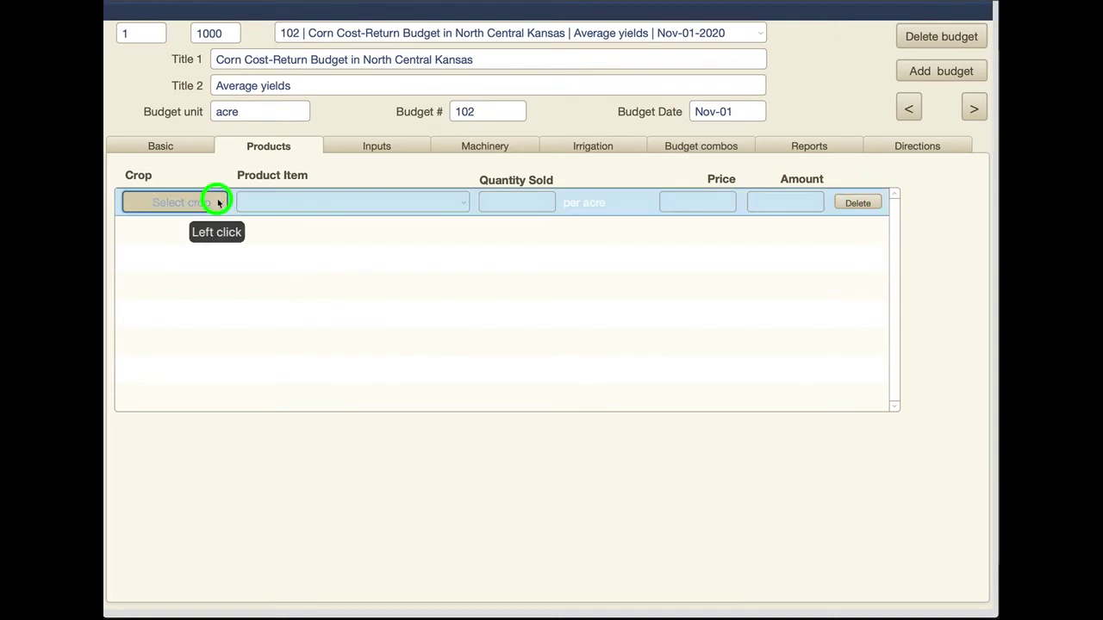
{"action": "left_click", "coordinate": [207, 233]}
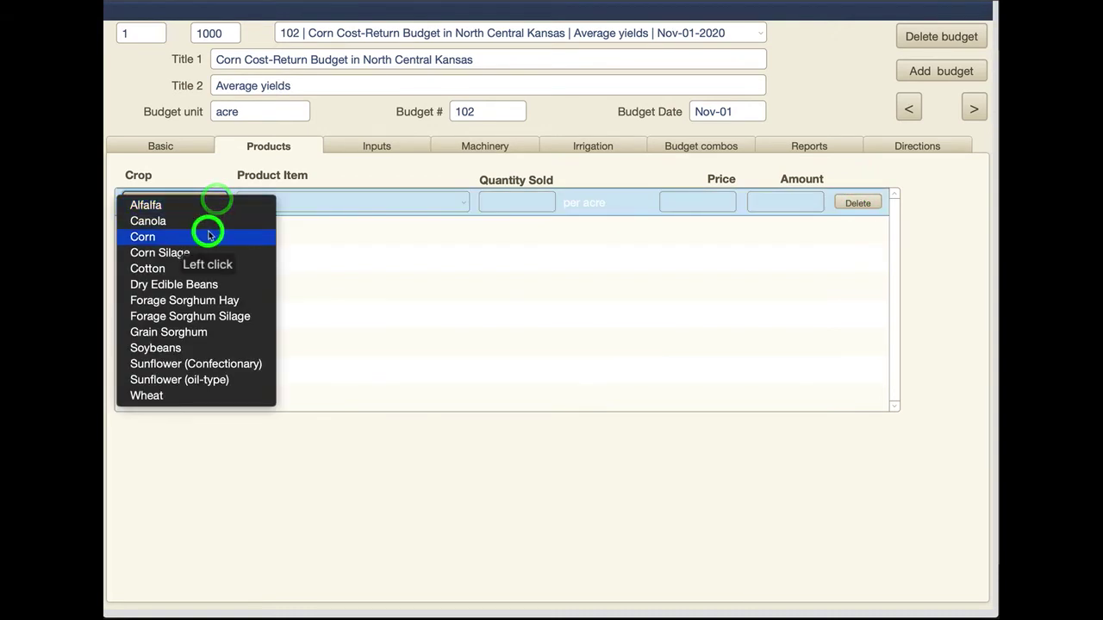
{"action": "left_click", "coordinate": [410, 205]}
{"action": "left_click", "coordinate": [369, 203]}
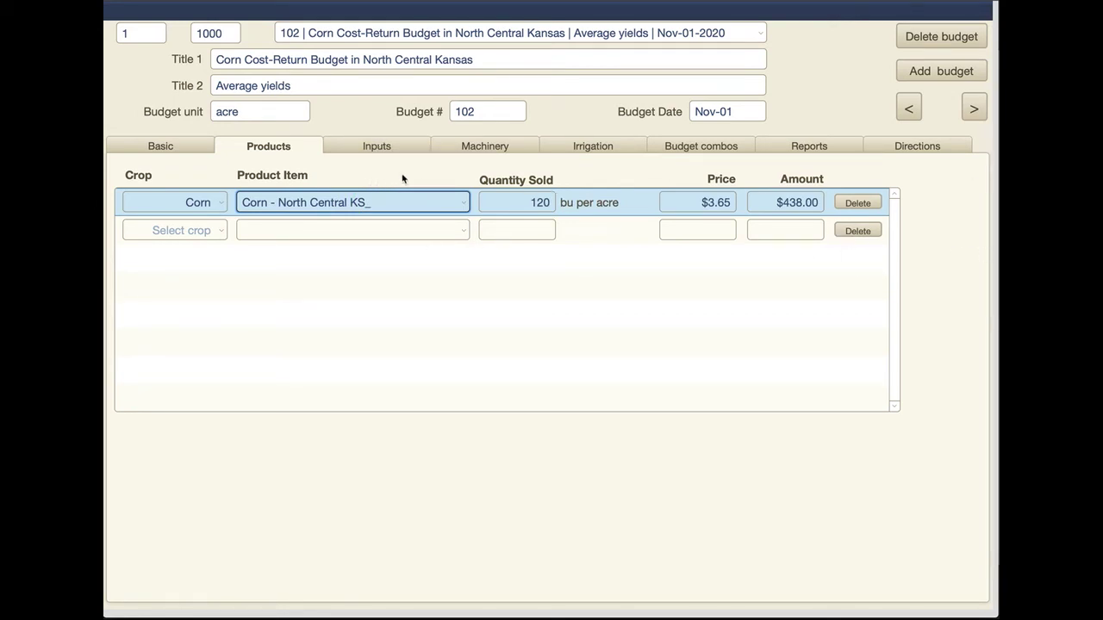
Step: Filter the budget's inputs to show only the Herbicides category
{"action": "left_click", "coordinate": [406, 144]}
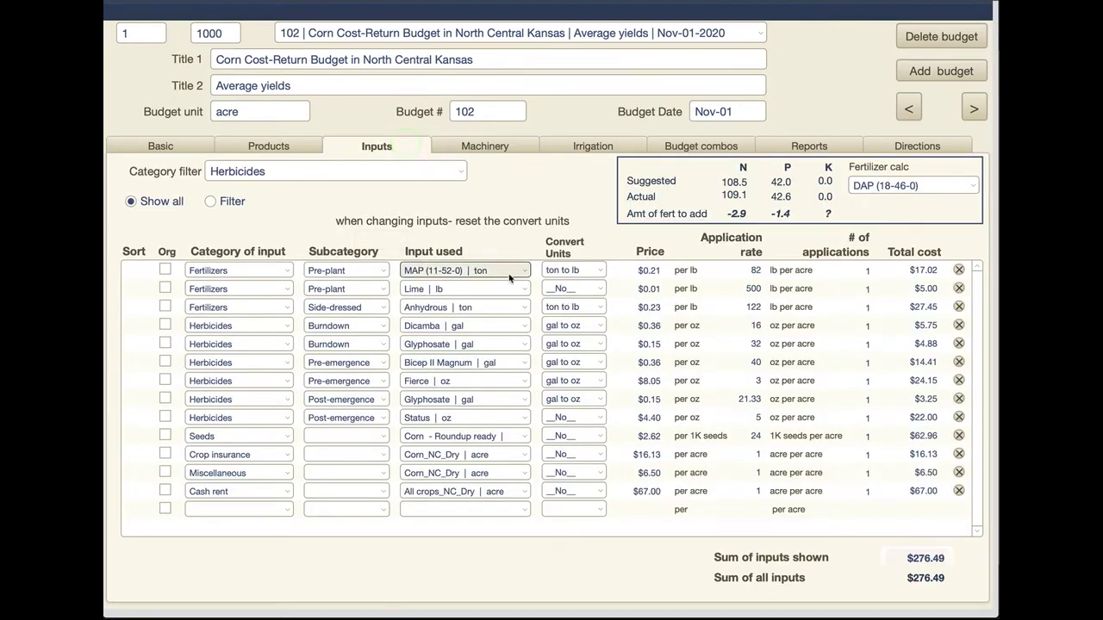
{"action": "left_click", "coordinate": [160, 203]}
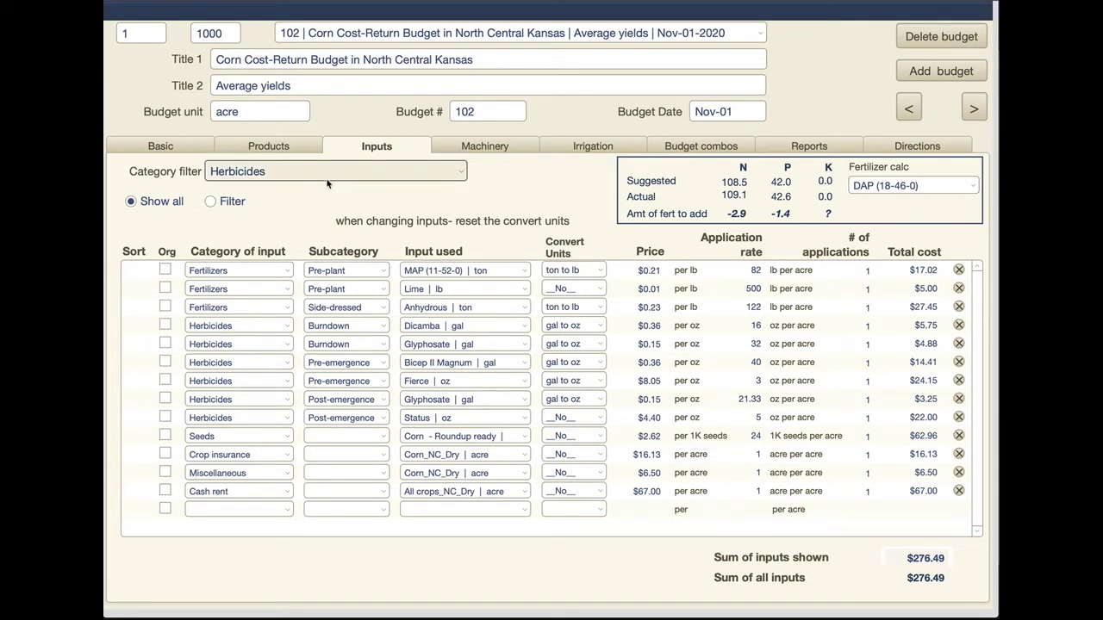
{"action": "left_click", "coordinate": [209, 201]}
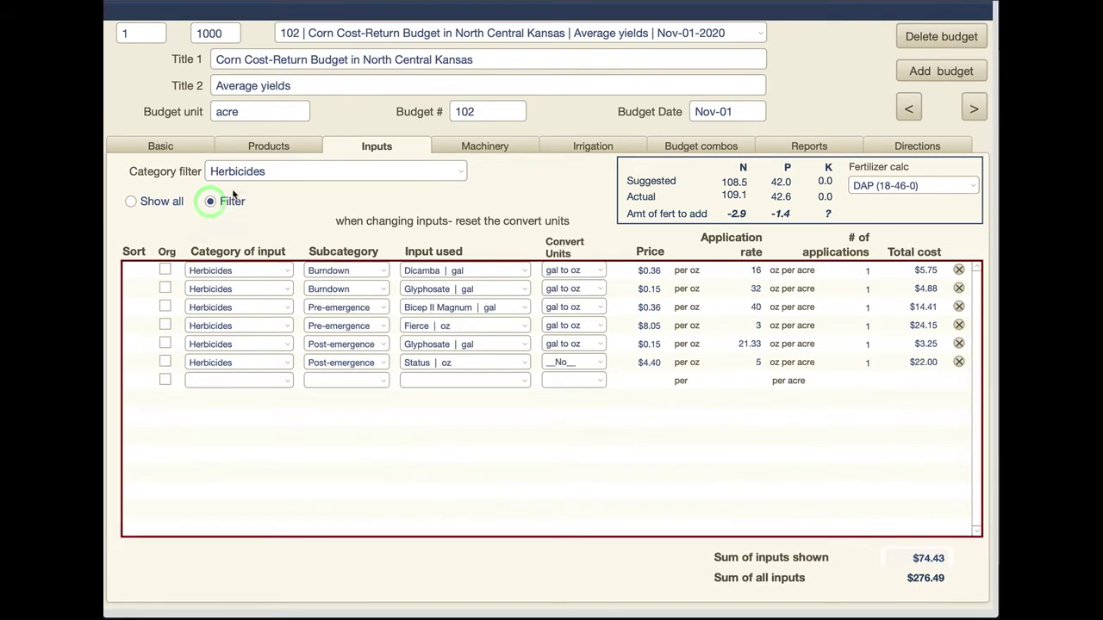
Step: Switch the input category filter to Fertilizers and show only those inputs
{"action": "left_click", "coordinate": [384, 174]}
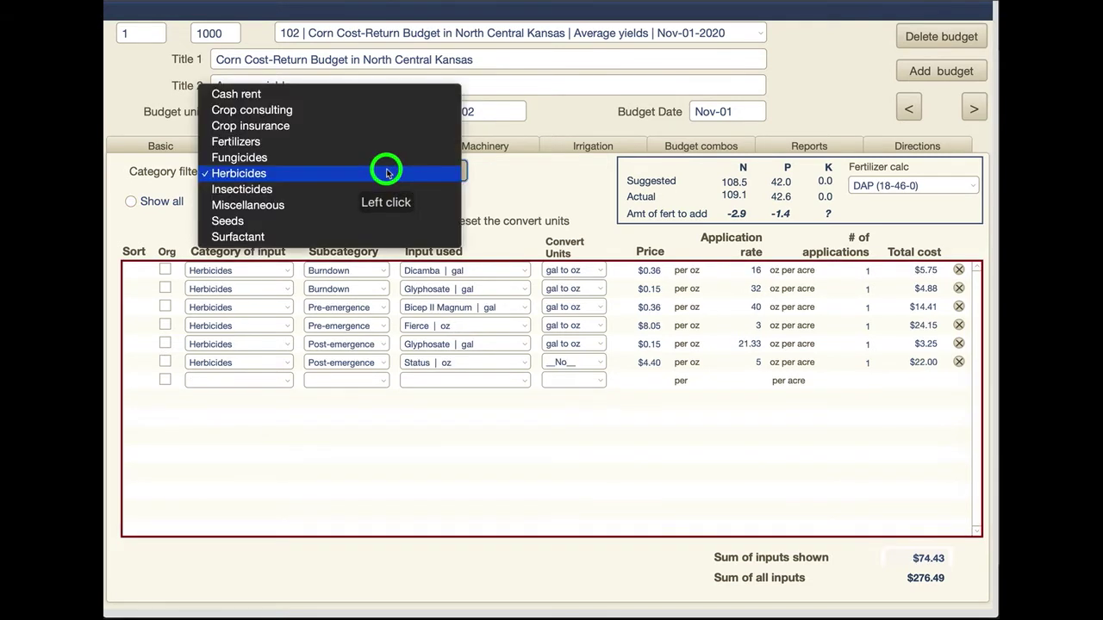
{"action": "left_click", "coordinate": [283, 143]}
{"action": "left_click", "coordinate": [210, 201]}
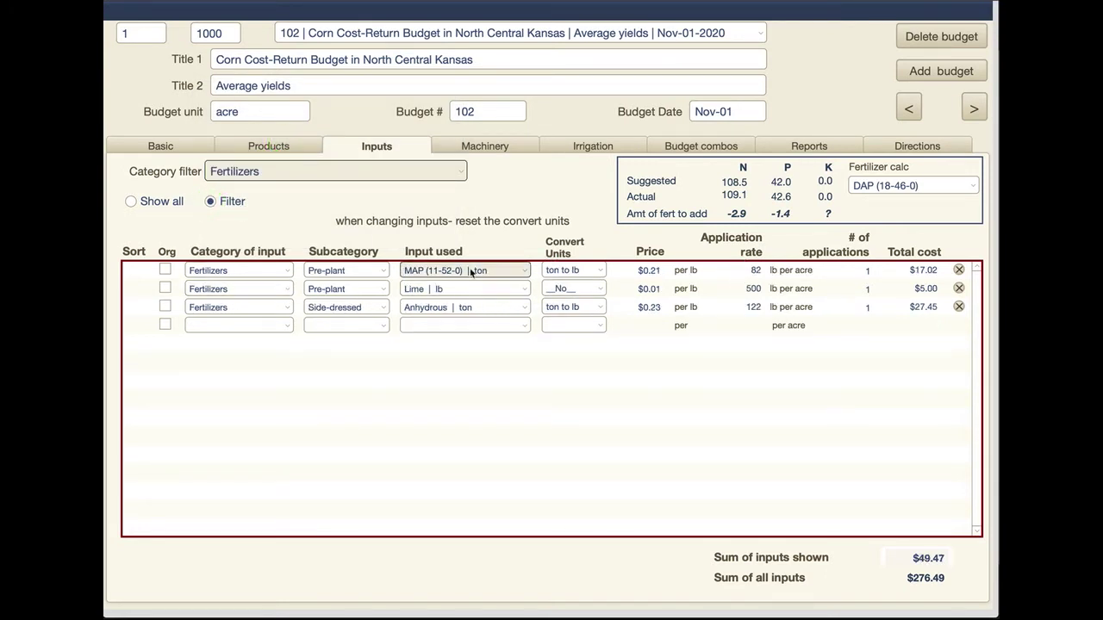
Step: Show all inputs of the budget and keep DAP (18-46-0) as the fertilizer in the fertilizer calculation
{"action": "left_click", "coordinate": [132, 201]}
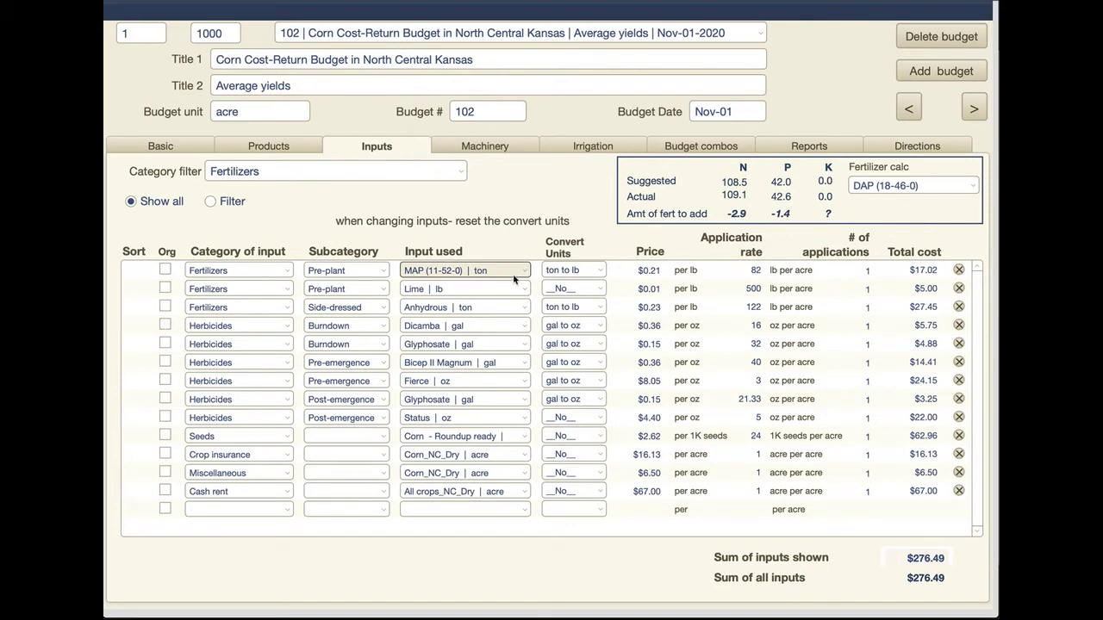
{"action": "left_click", "coordinate": [948, 185]}
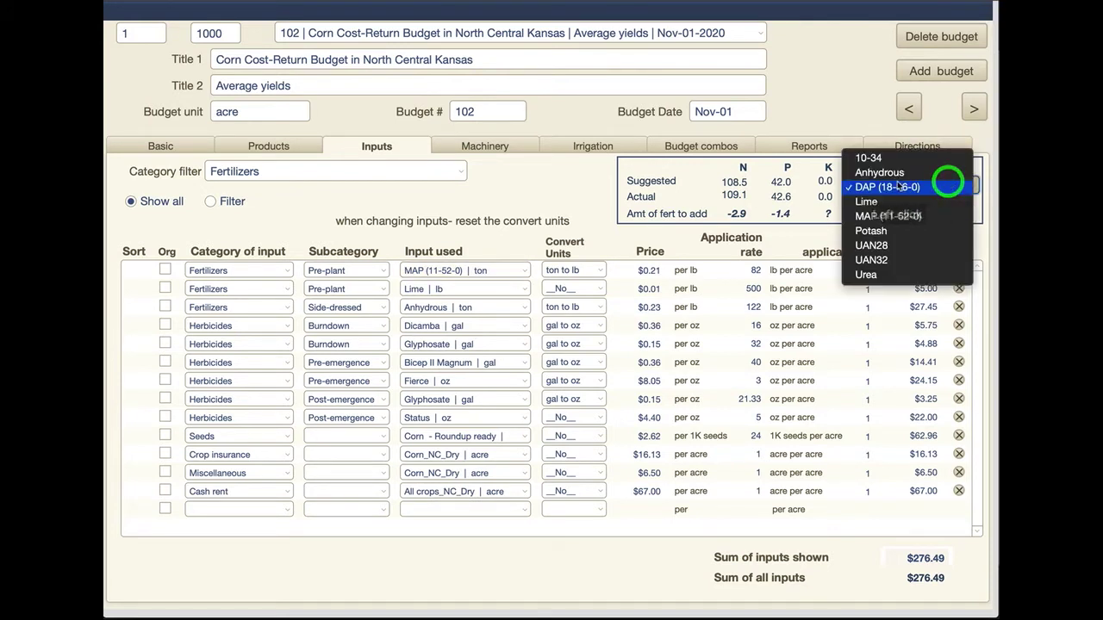
{"action": "left_click", "coordinate": [944, 187]}
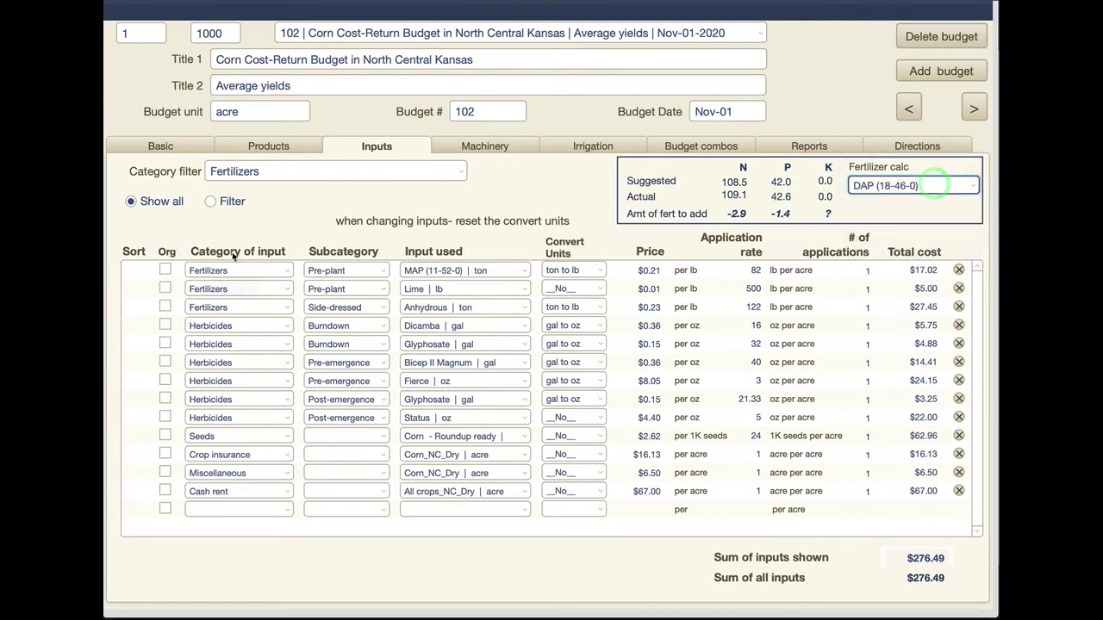
Step: Change the MAP input of the first pre-plant fertilizer row to DAP (18-46-0) and keep its category as Fertilizers
{"action": "left_click", "coordinate": [506, 269]}
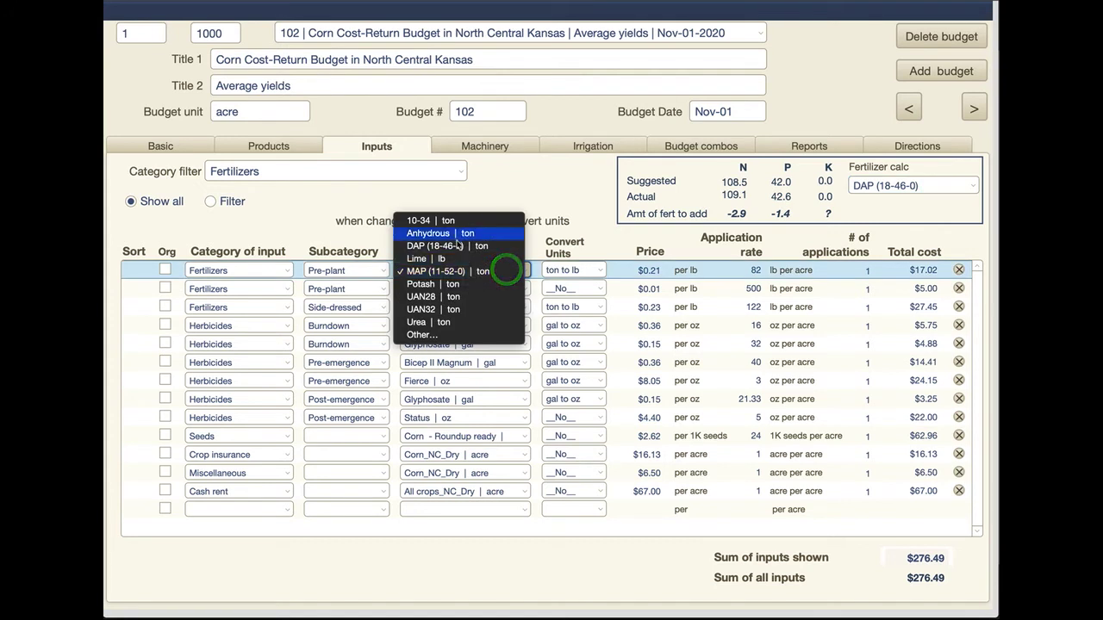
{"action": "left_click", "coordinate": [459, 247]}
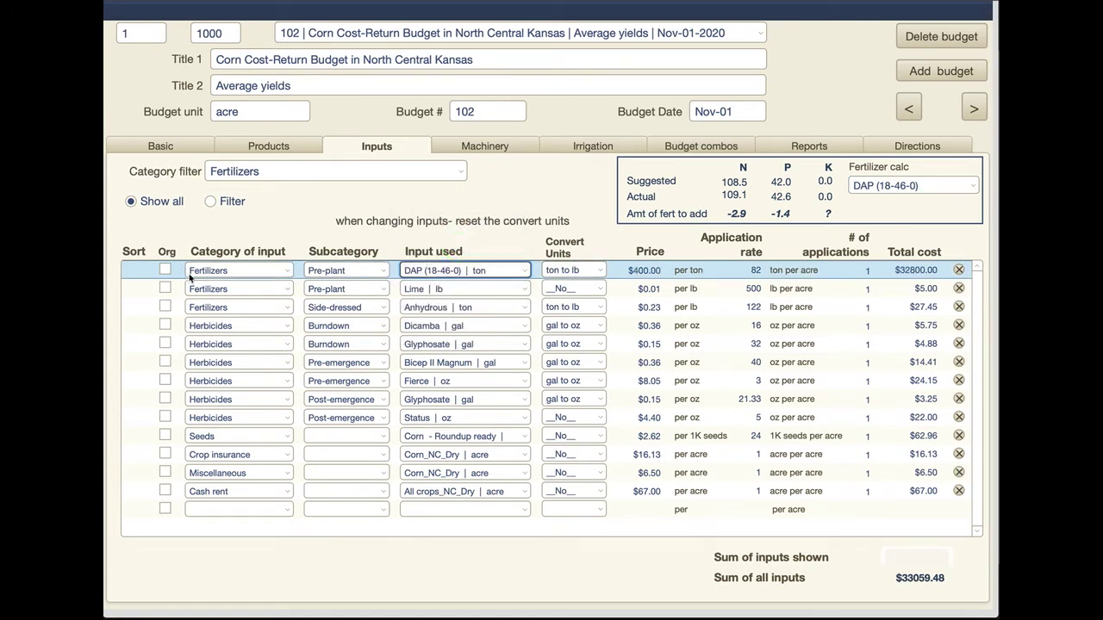
{"action": "left_click", "coordinate": [480, 270]}
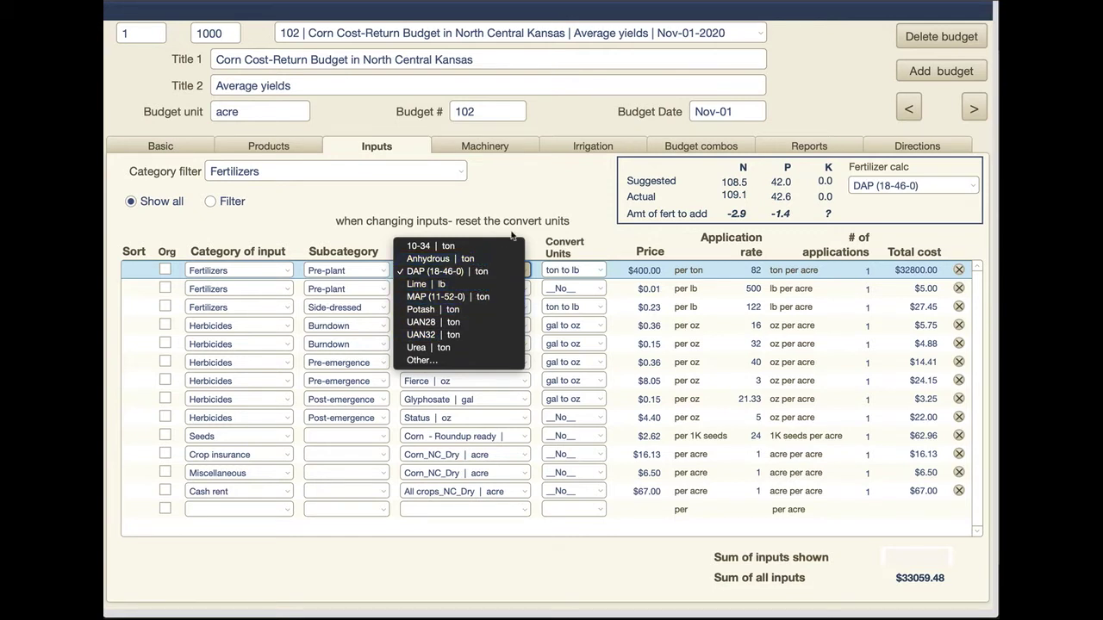
{"action": "left_click", "coordinate": [550, 196]}
{"action": "left_click", "coordinate": [283, 272]}
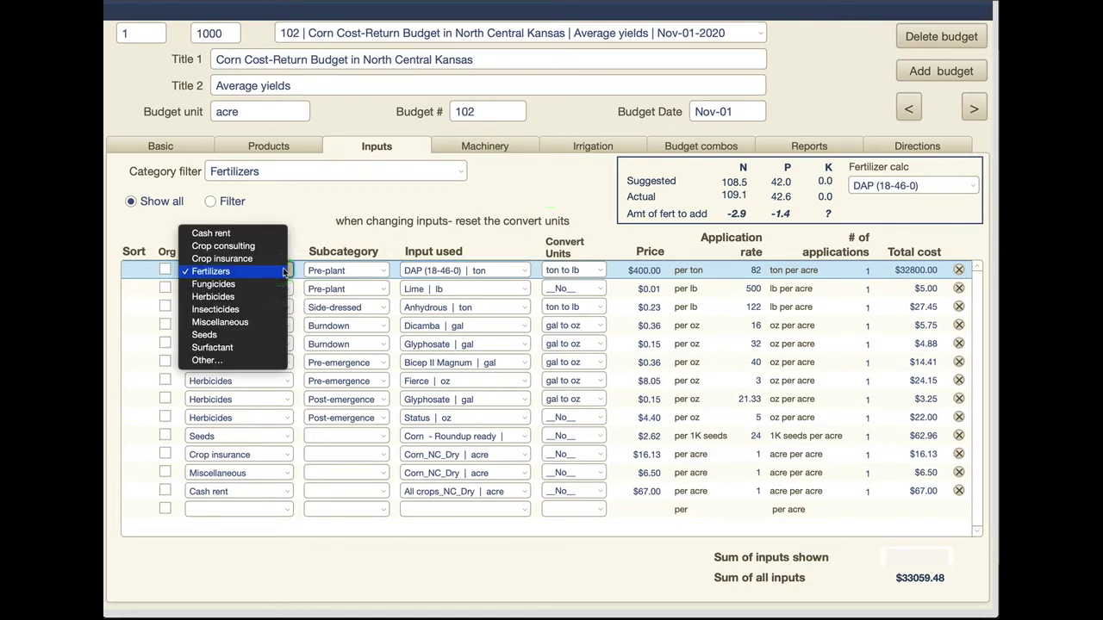
{"action": "left_click", "coordinate": [226, 272]}
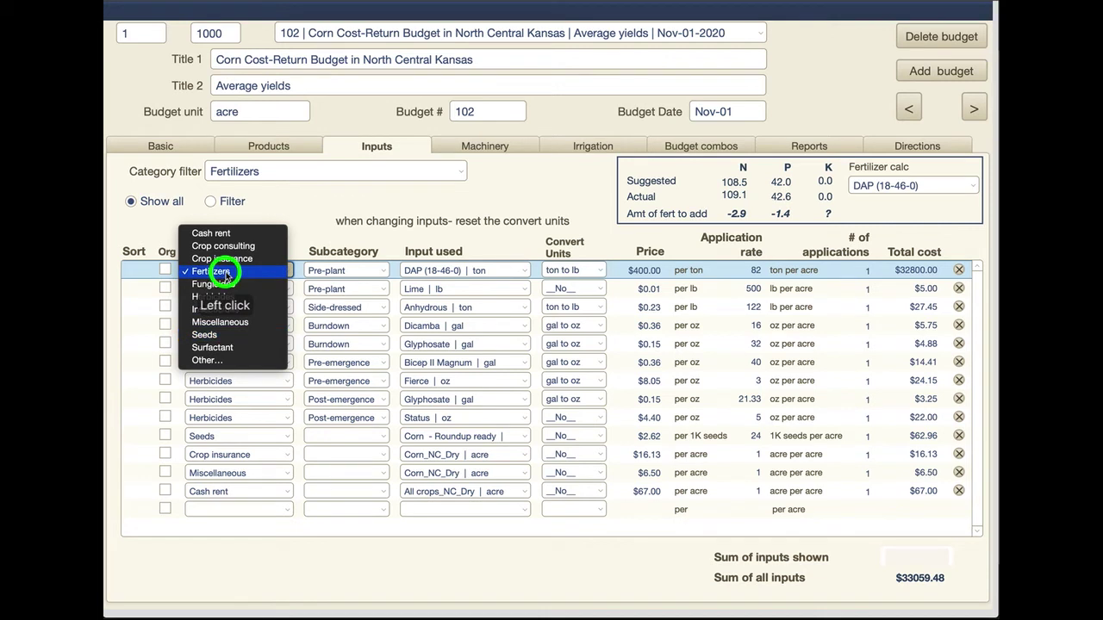
Step: Set the first pre-plant fertilizer row's input to MAP (11-52-0) and reset its unit conversion to ton to lb
{"action": "left_click", "coordinate": [515, 272]}
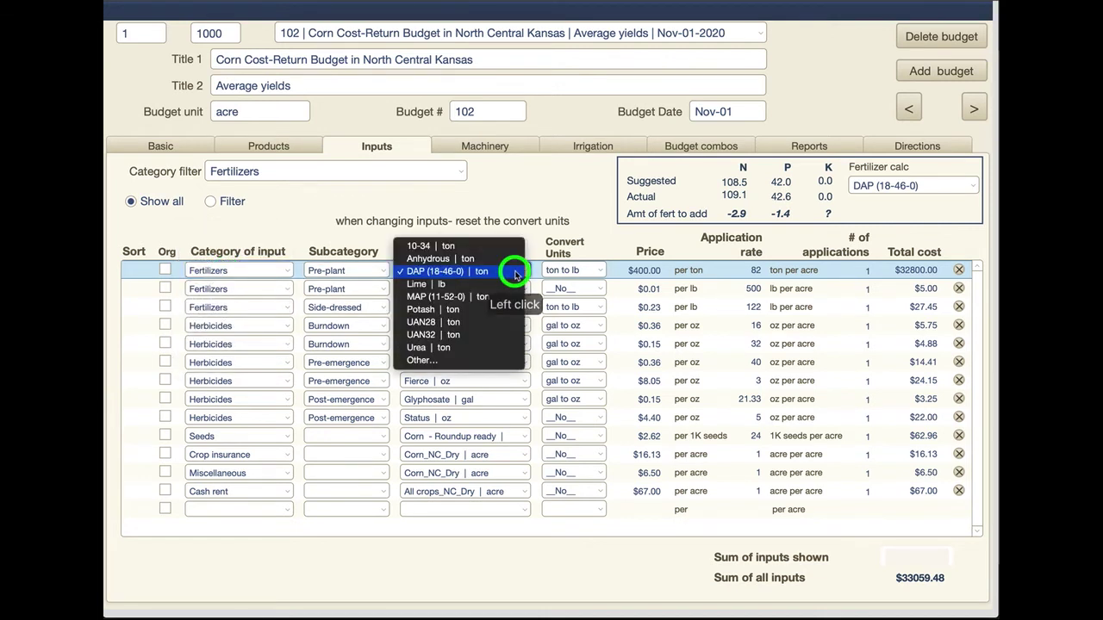
{"action": "left_click", "coordinate": [430, 297]}
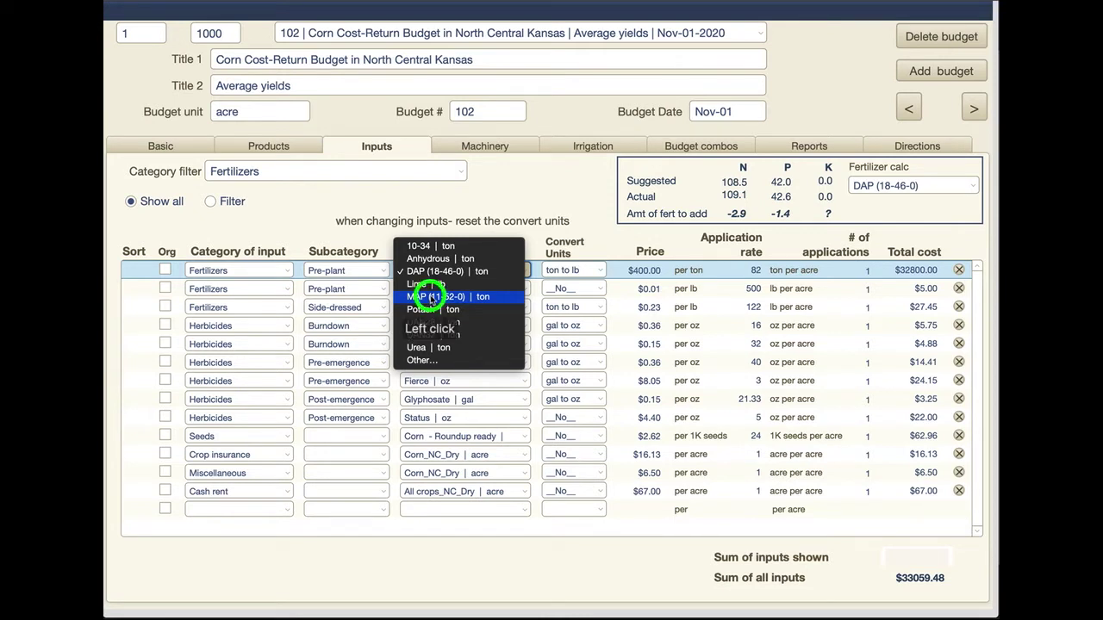
{"action": "left_click", "coordinate": [593, 272]}
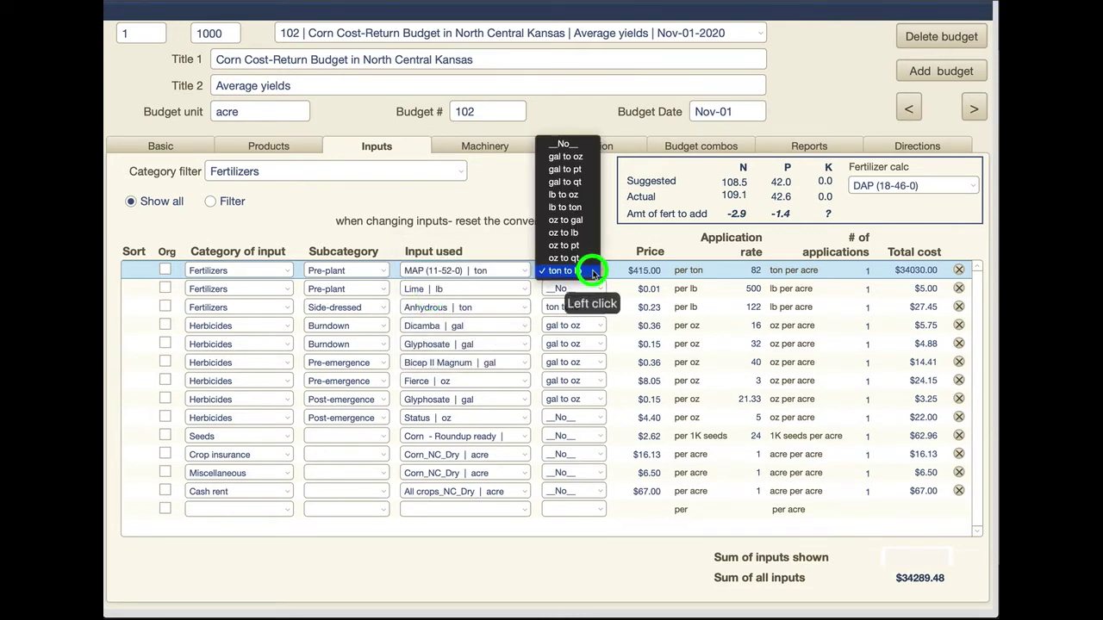
{"action": "left_click", "coordinate": [593, 272]}
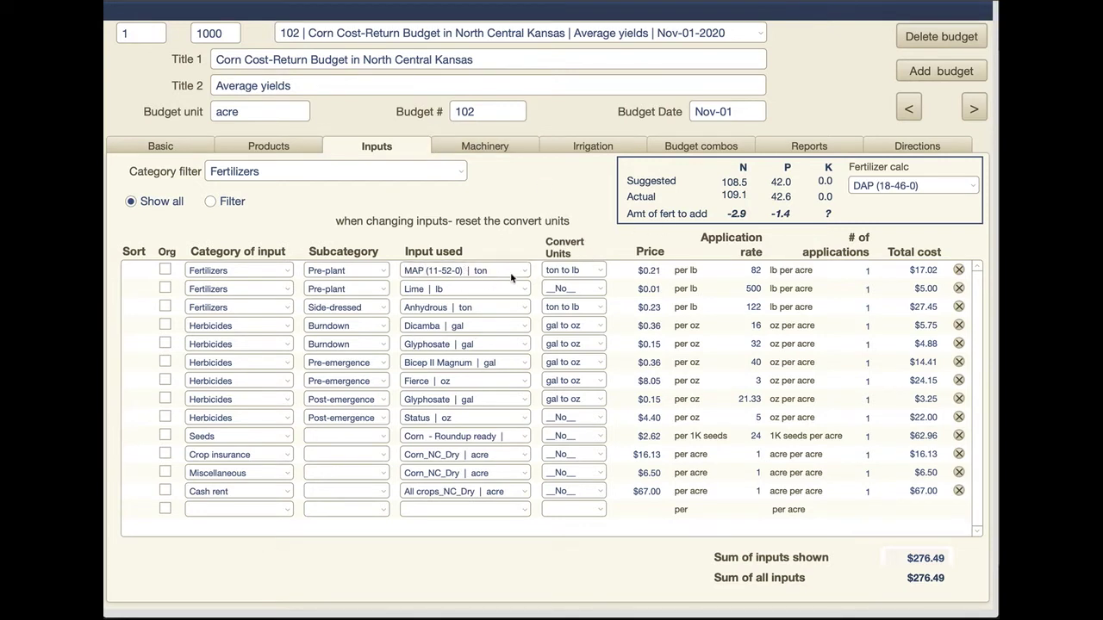
{"action": "left_click", "coordinate": [598, 271]}
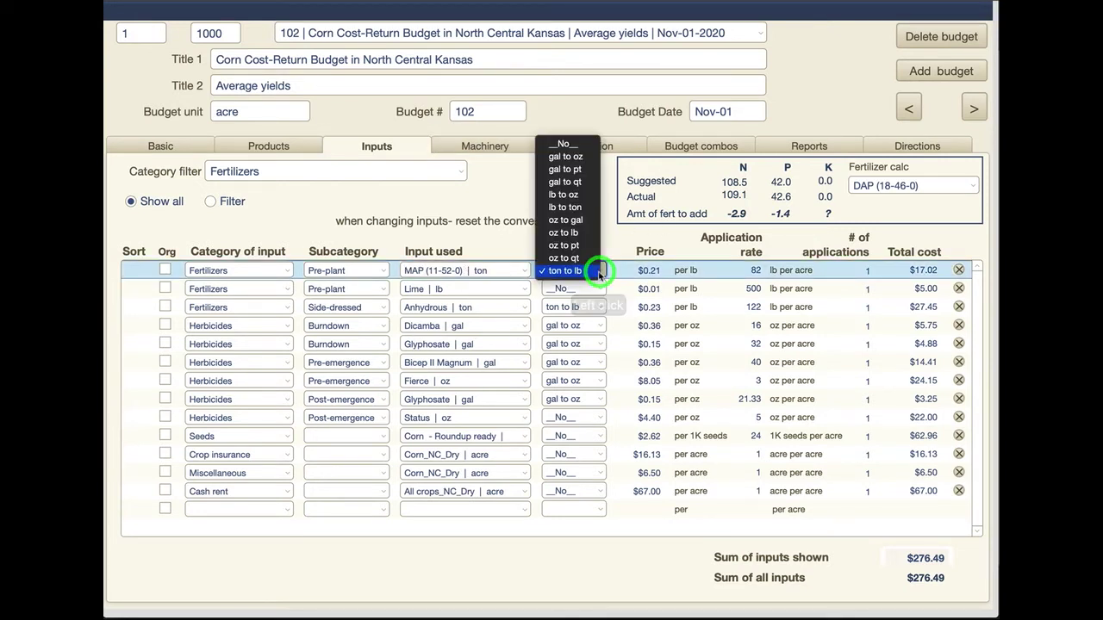
{"action": "left_click", "coordinate": [594, 272]}
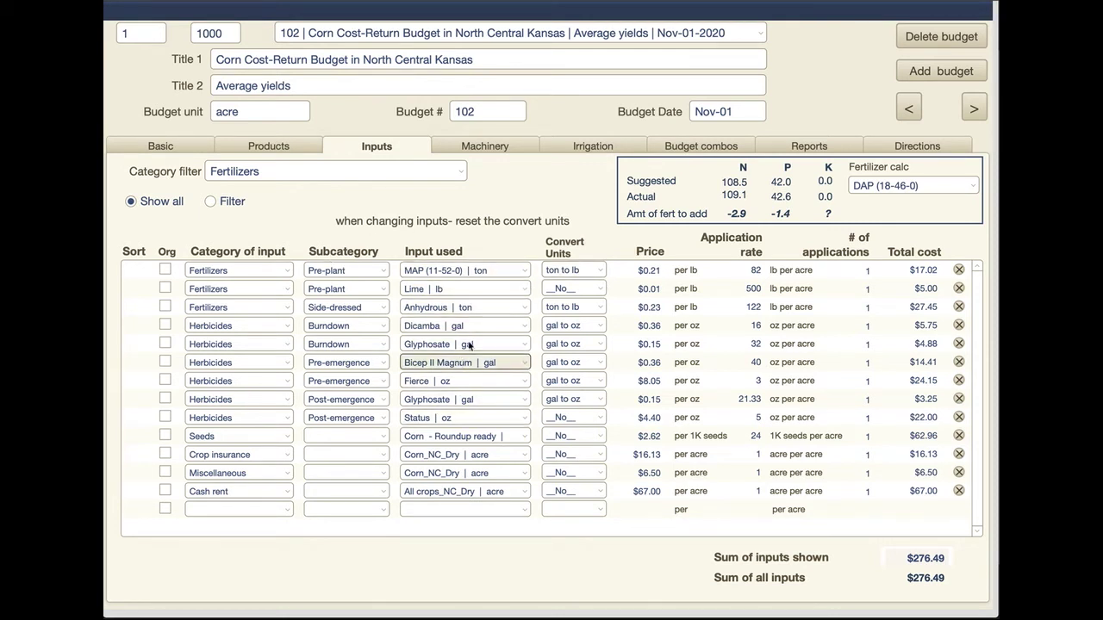
{"action": "left_click", "coordinate": [598, 272]}
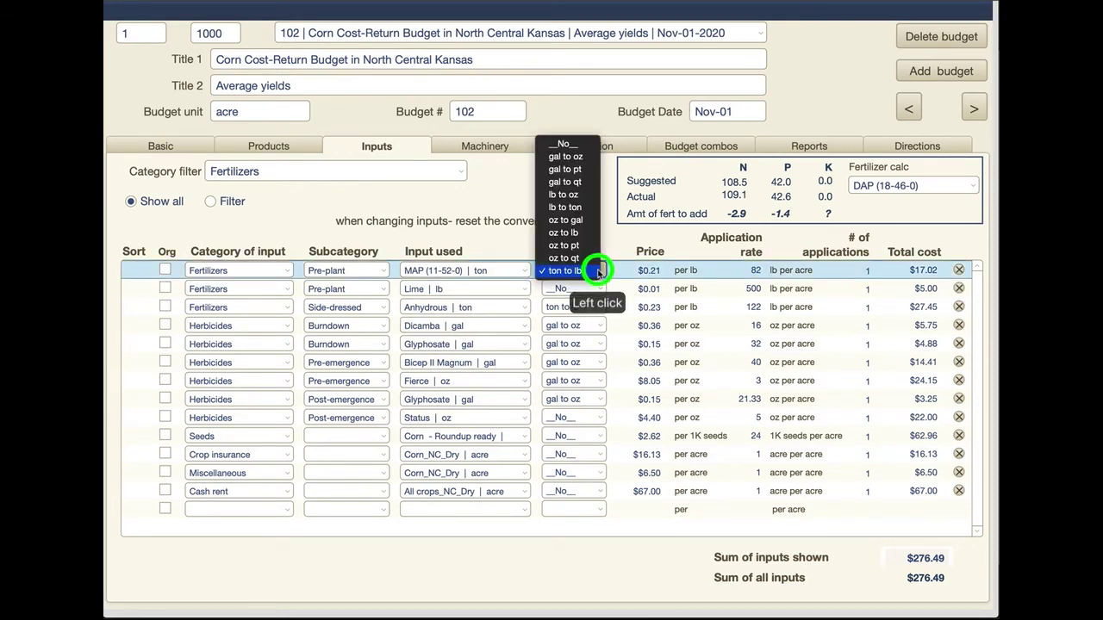
{"action": "left_click", "coordinate": [598, 271]}
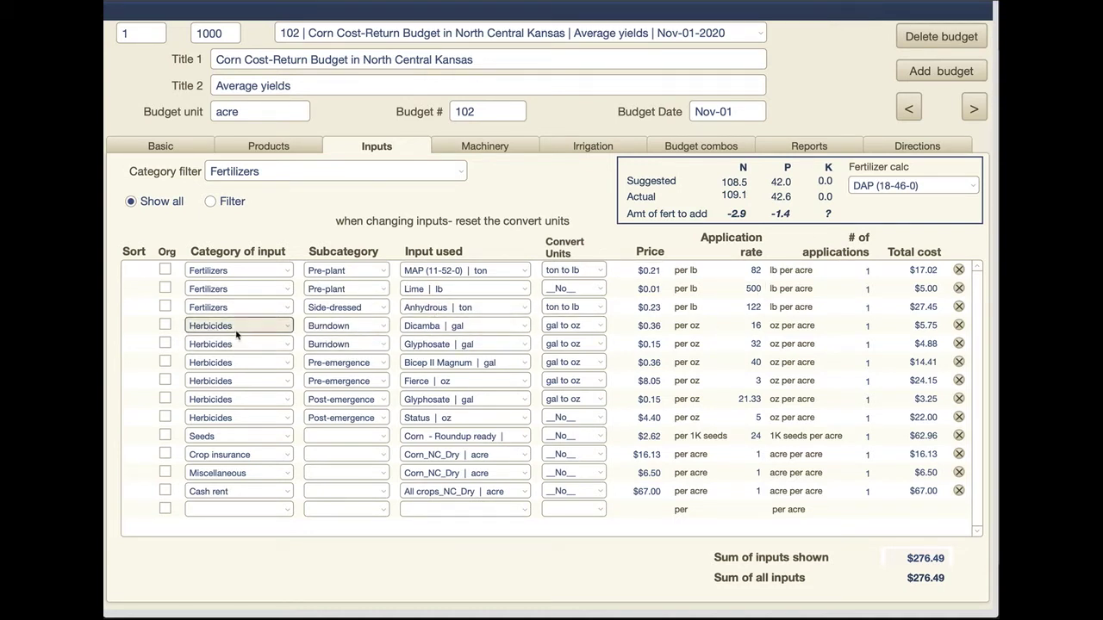
Step: Examine the category and the full list of herbicides available for the Dicamba burndown row, keeping Herbicides and Dicamba
{"action": "left_click", "coordinate": [262, 328]}
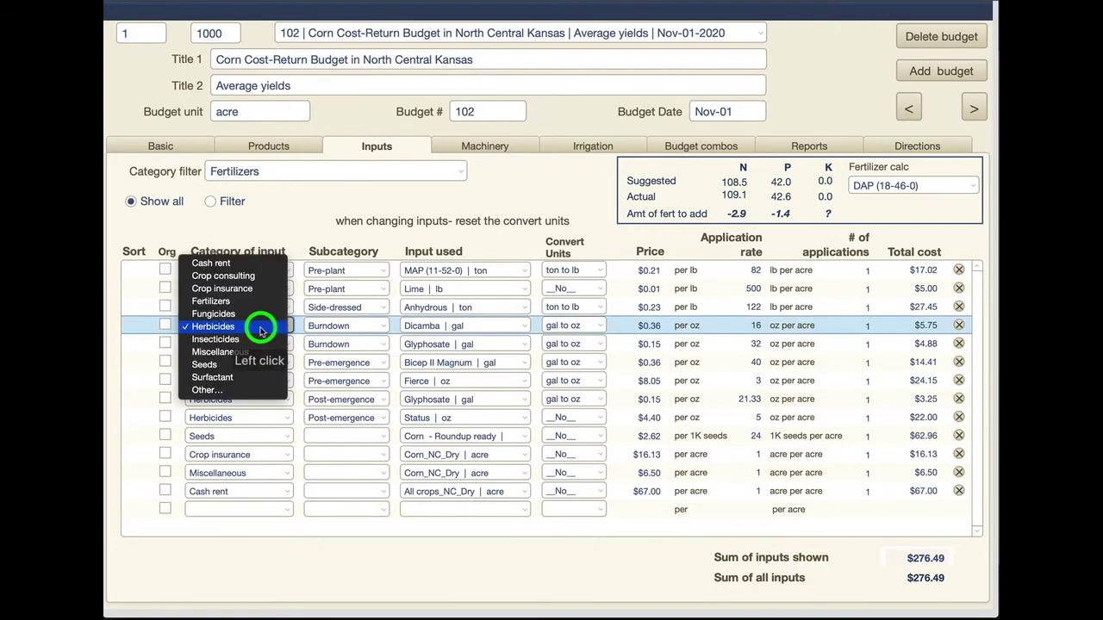
{"action": "left_click", "coordinate": [259, 325]}
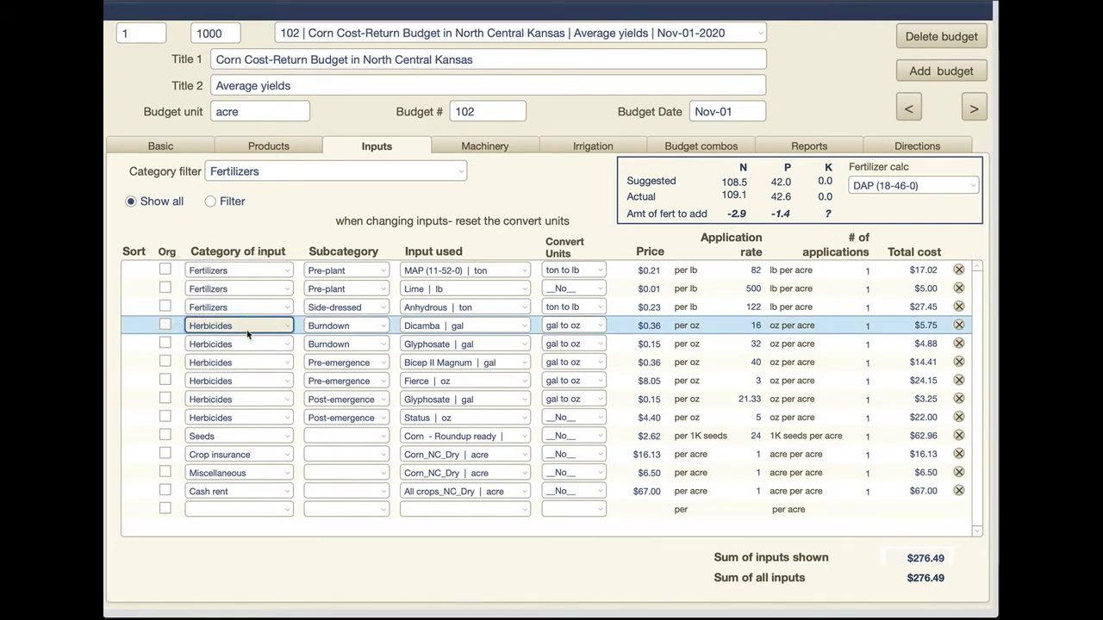
{"action": "left_click", "coordinate": [515, 328]}
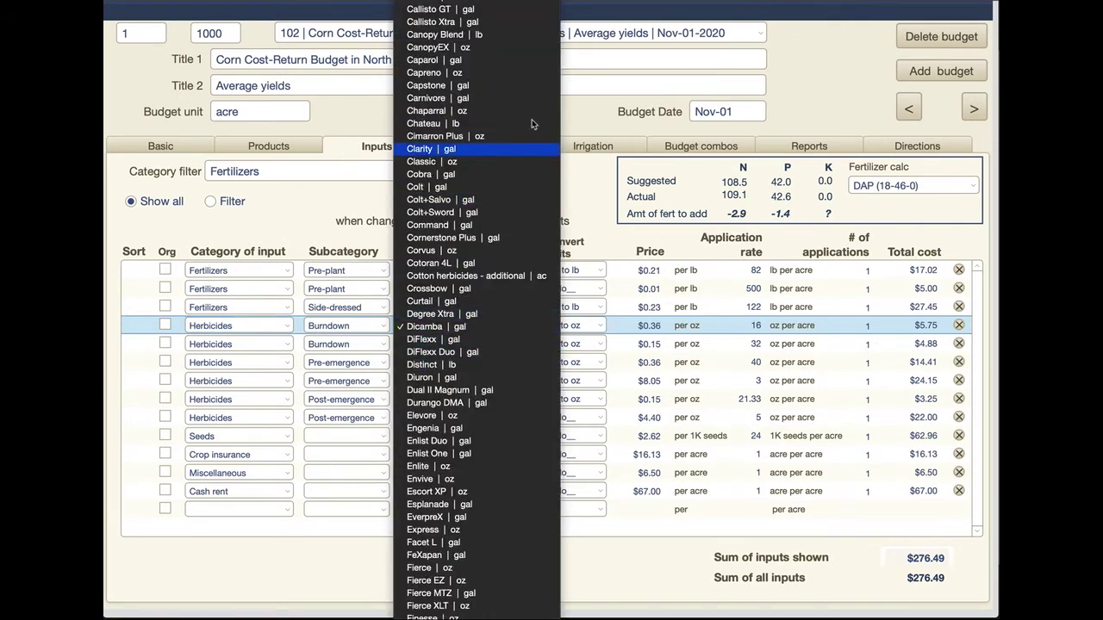
{"action": "scroll", "coordinate": [477, 311], "scroll_direction": "up", "scroll_amount": 10}
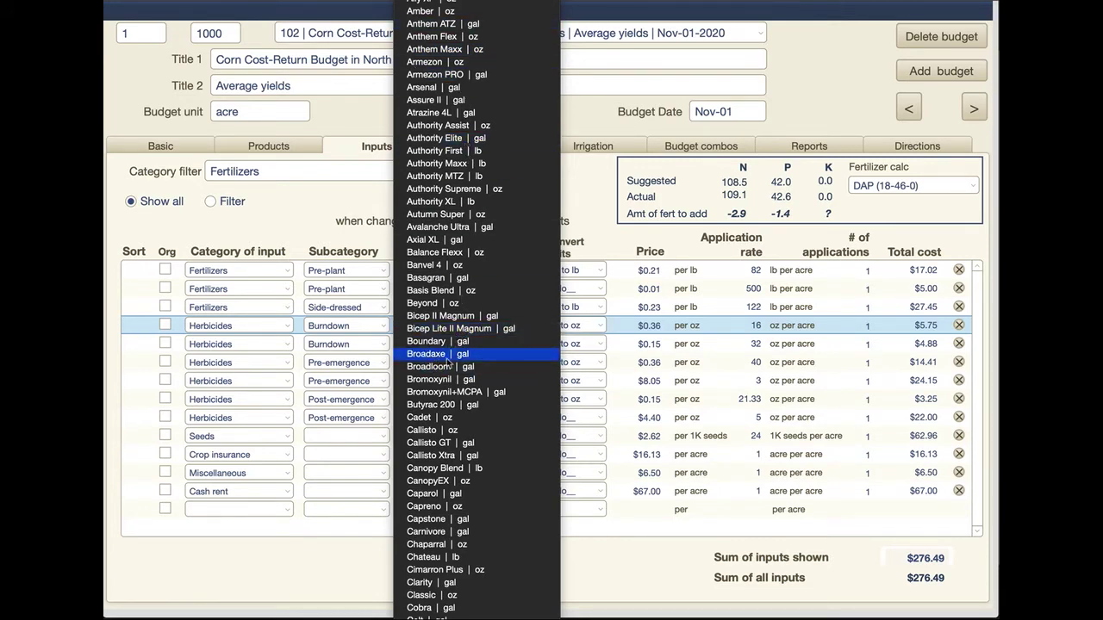
{"action": "scroll", "coordinate": [506, 382], "scroll_direction": "down", "scroll_amount": 1}
{"action": "scroll", "coordinate": [506, 382], "scroll_direction": "down", "scroll_amount": 10}
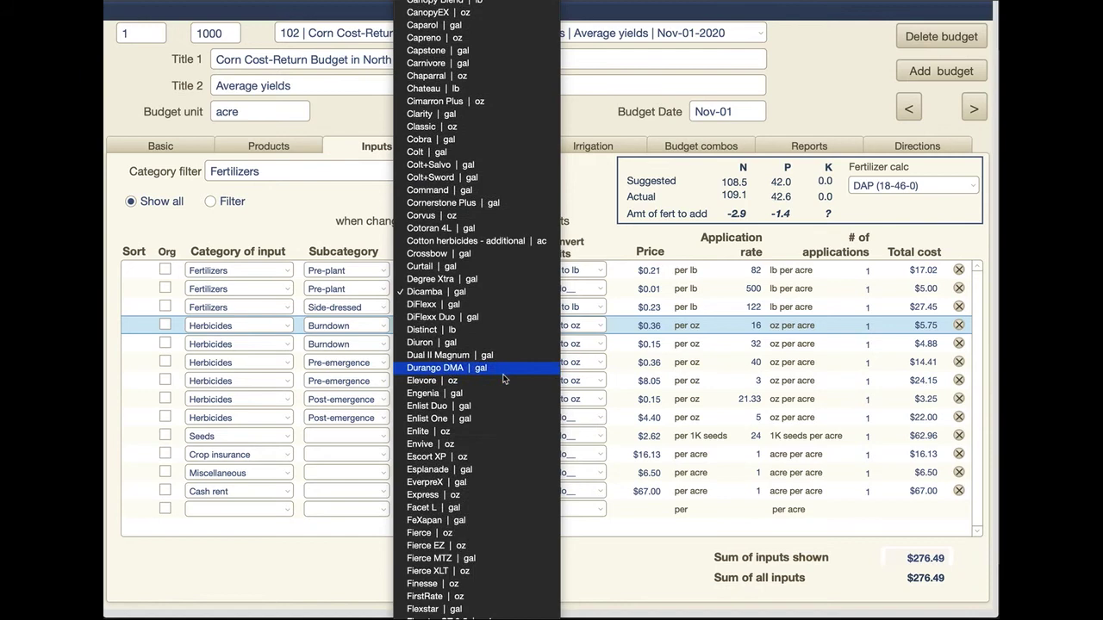
{"action": "scroll", "coordinate": [501, 376], "scroll_direction": "down", "scroll_amount": 10}
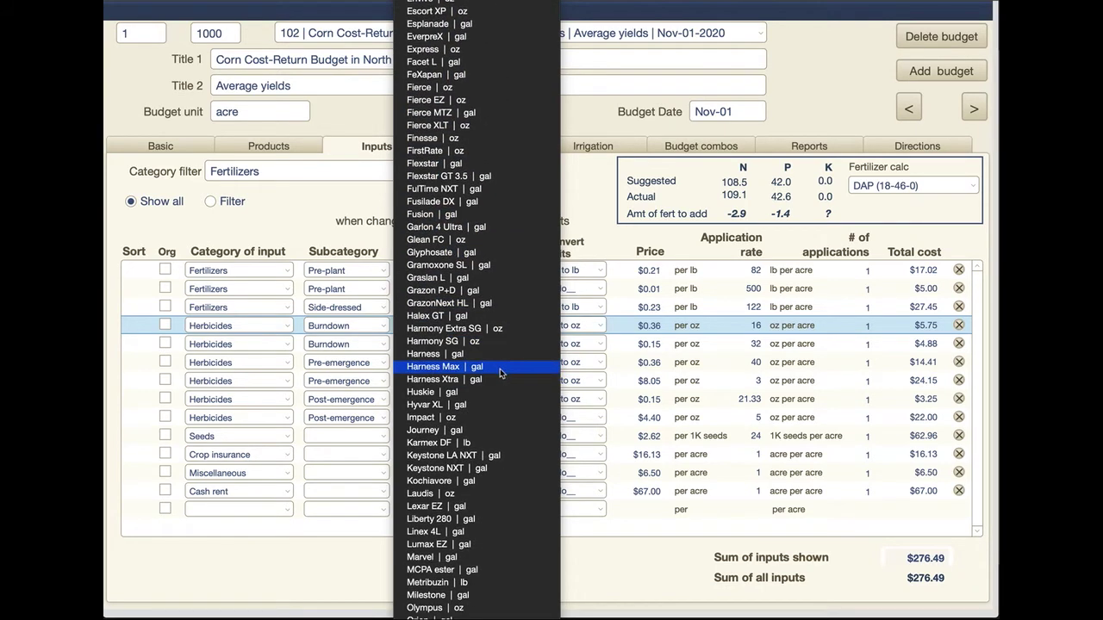
{"action": "scroll", "coordinate": [500, 369], "scroll_direction": "down", "scroll_amount": 20}
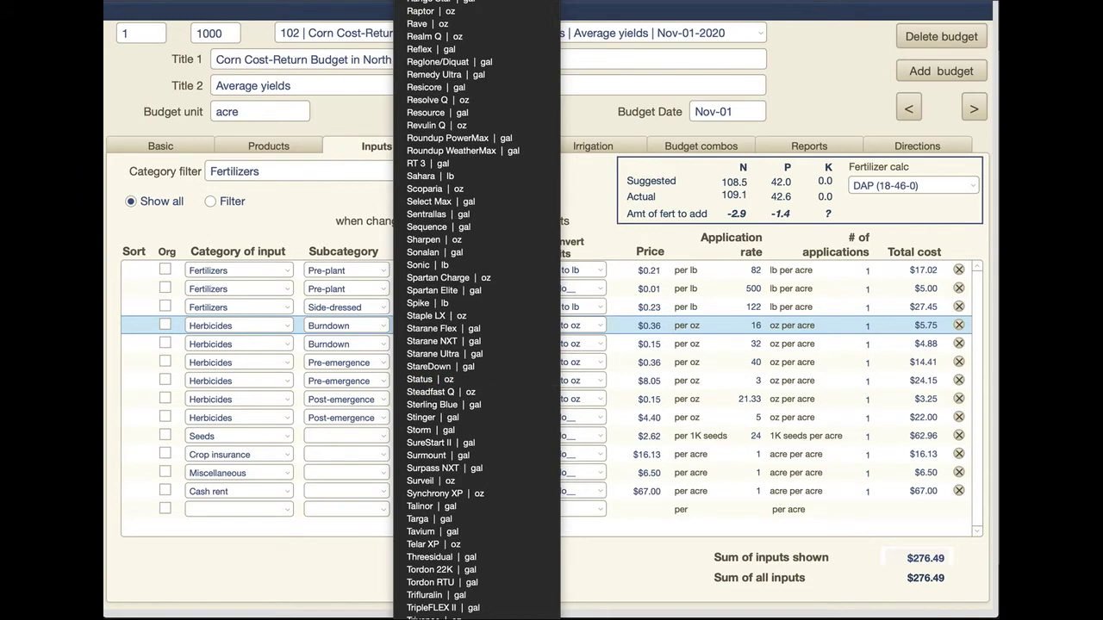
{"action": "scroll", "coordinate": [458, 463], "scroll_direction": "up", "scroll_amount": 20}
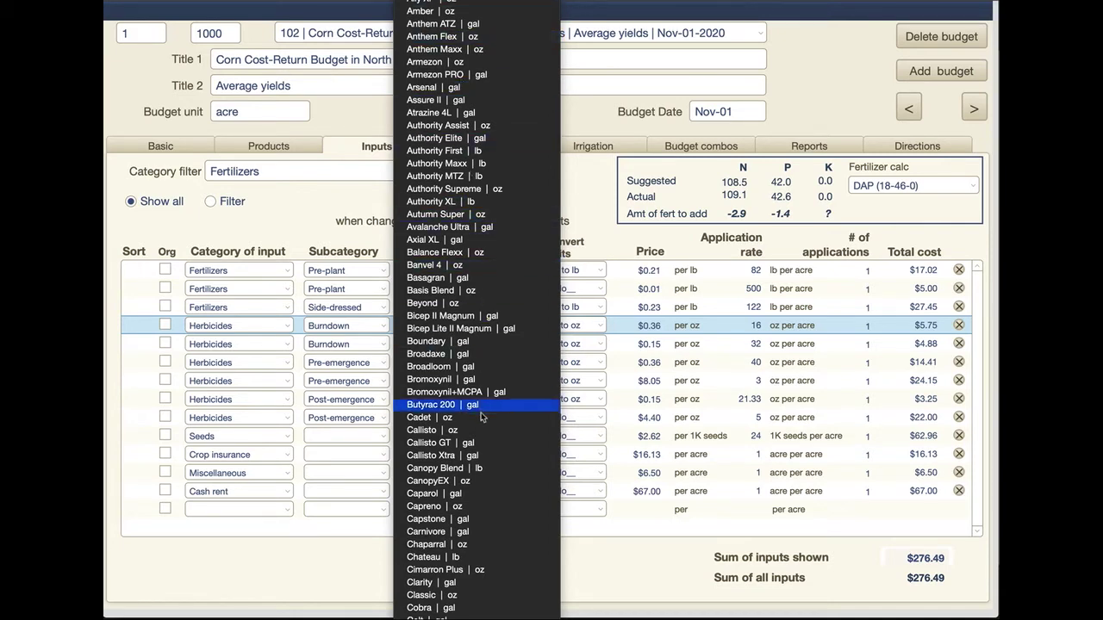
{"action": "left_click", "coordinate": [597, 221]}
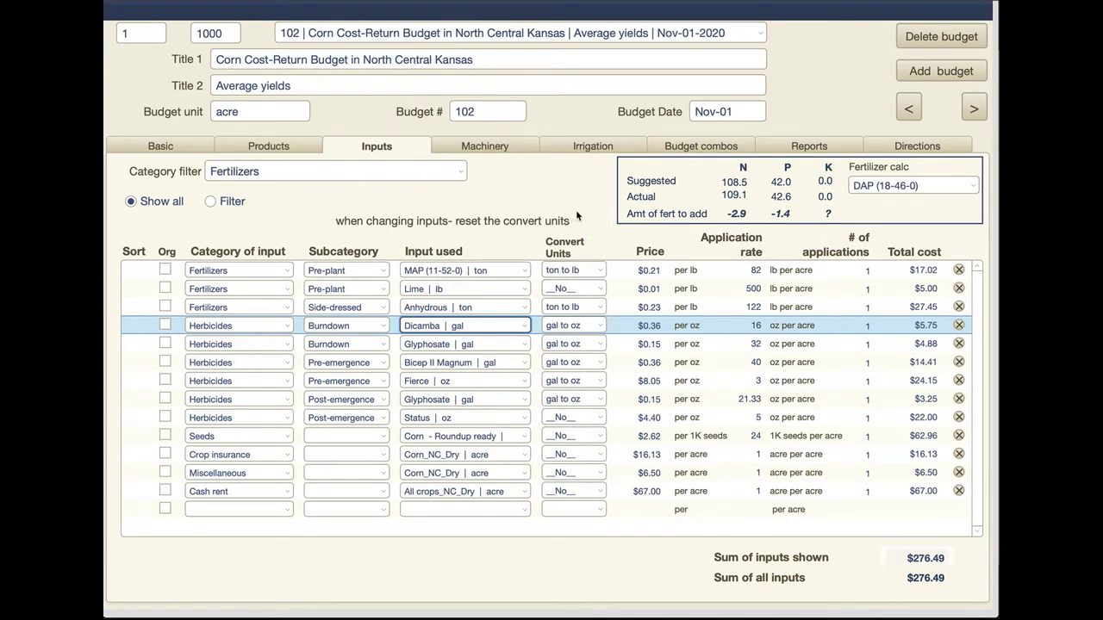
Step: Examine the unit conversion options and the price of the Dicamba burndown row, keeping gal to oz
{"action": "left_click", "coordinate": [600, 327]}
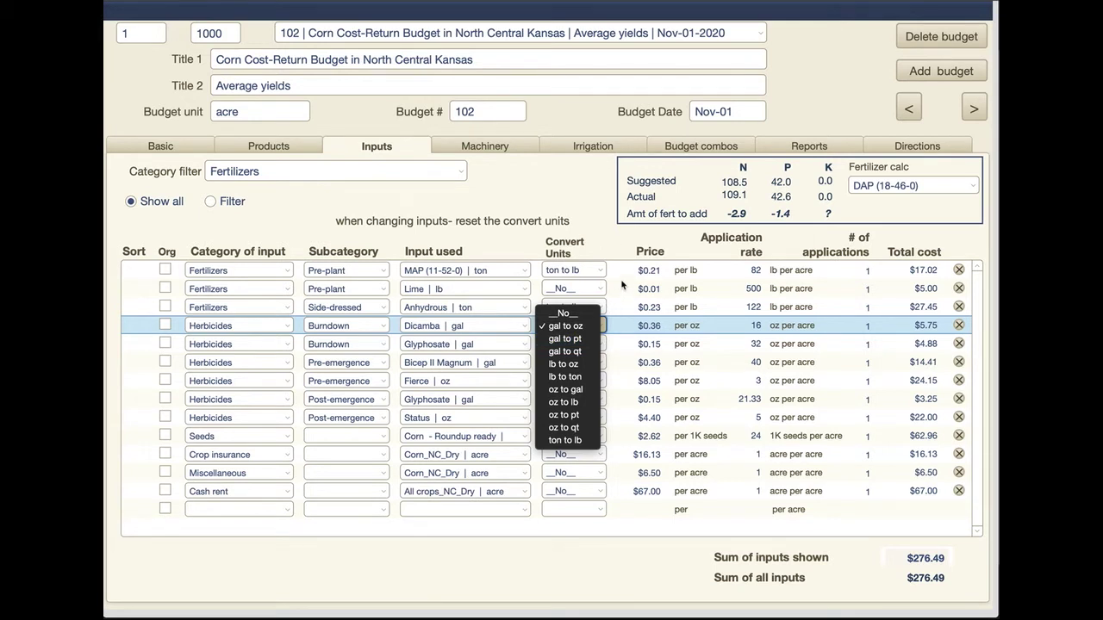
{"action": "left_click", "coordinate": [597, 204]}
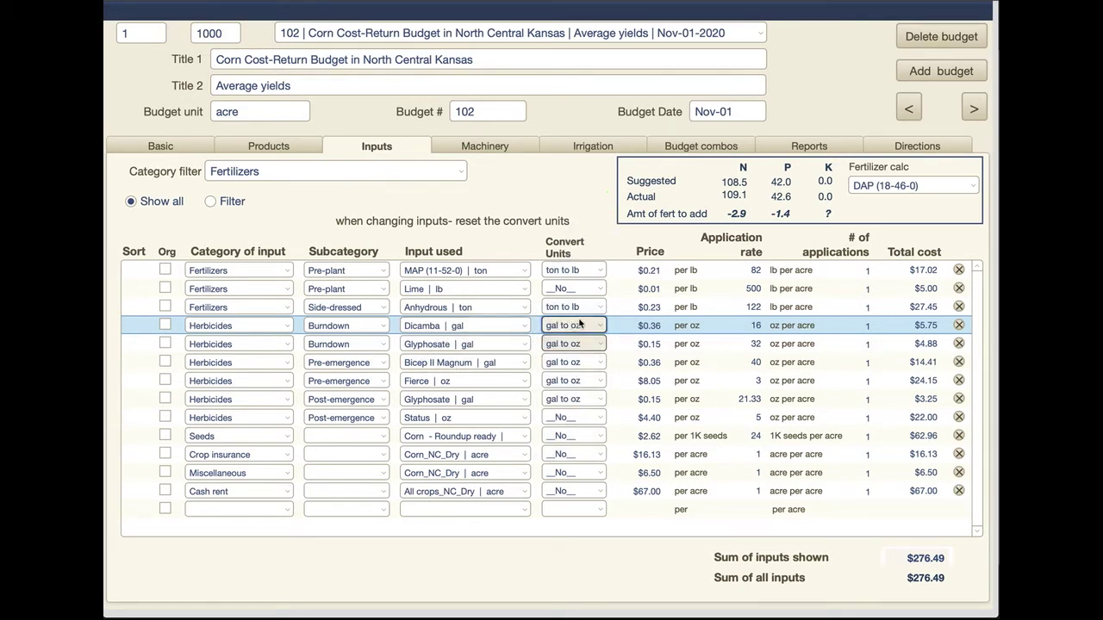
{"action": "left_click", "coordinate": [662, 328]}
{"action": "left_click", "coordinate": [579, 324]}
{"action": "left_click", "coordinate": [647, 331]}
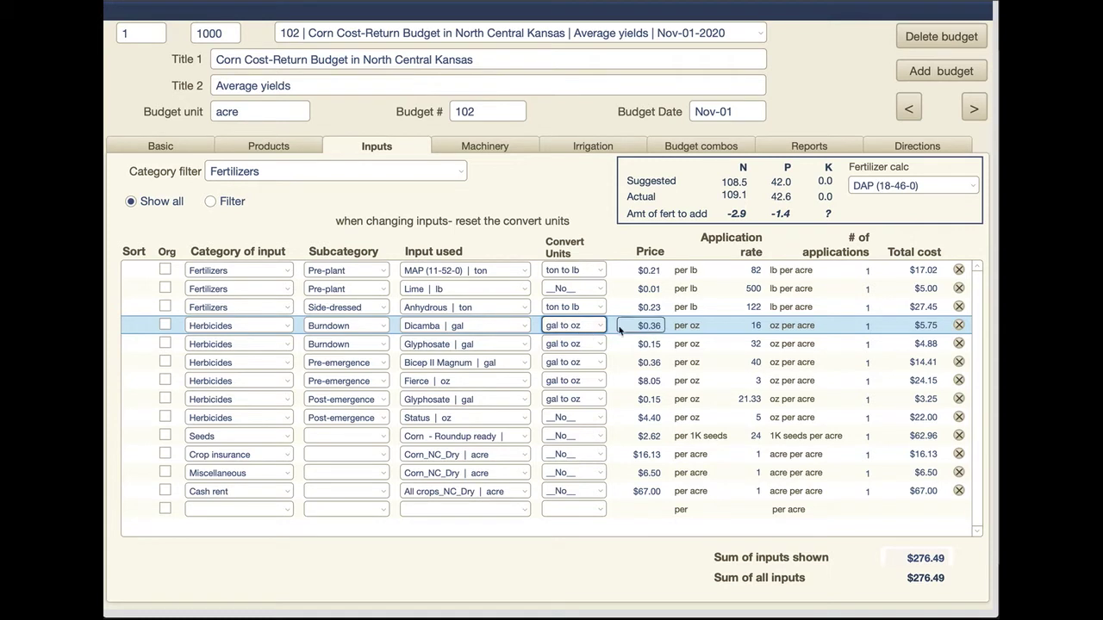
{"action": "left_click", "coordinate": [649, 331]}
Step: Set the number of applications of the MAP (11-52-0) fertilizer to 2
{"action": "left_click", "coordinate": [868, 271]}
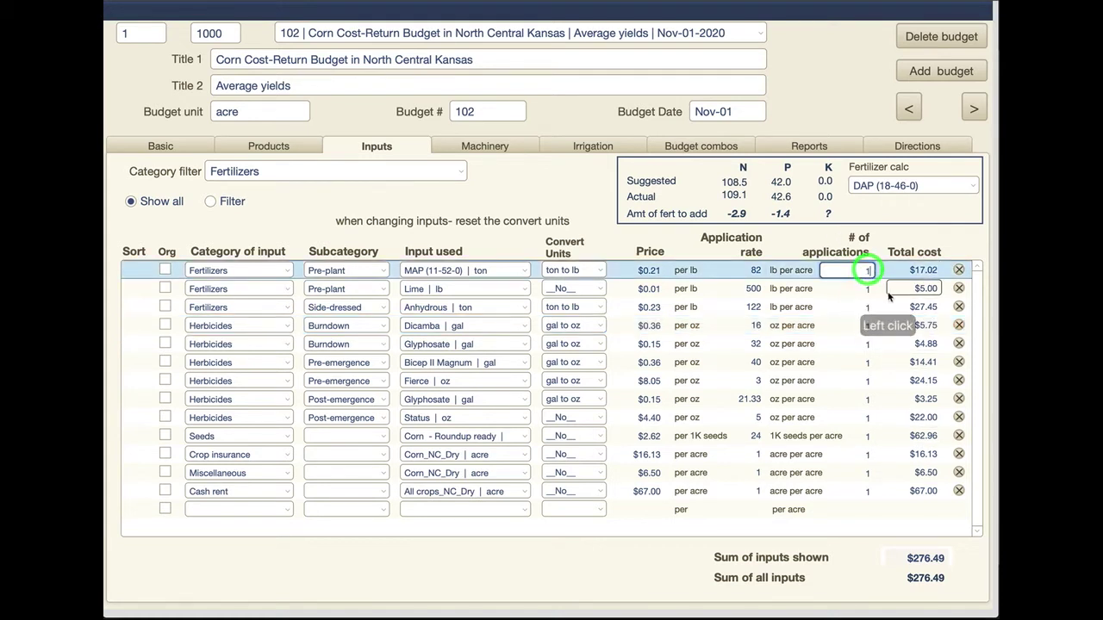
{"action": "double_click", "coordinate": [865, 270]}
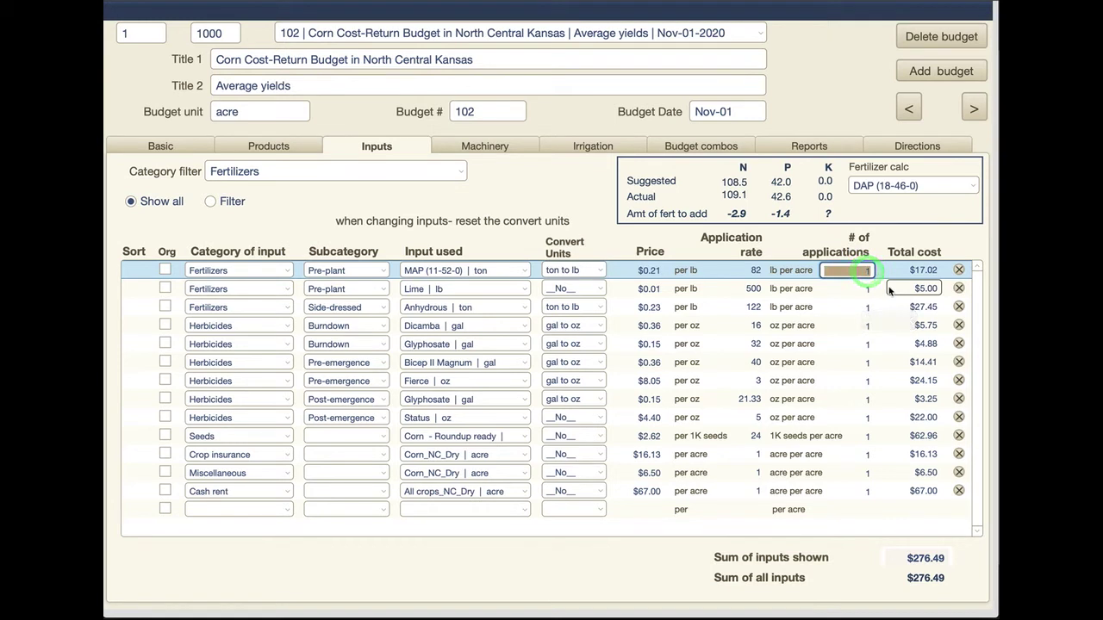
{"action": "type", "text": "2"}
{"action": "key", "text": "Return"}
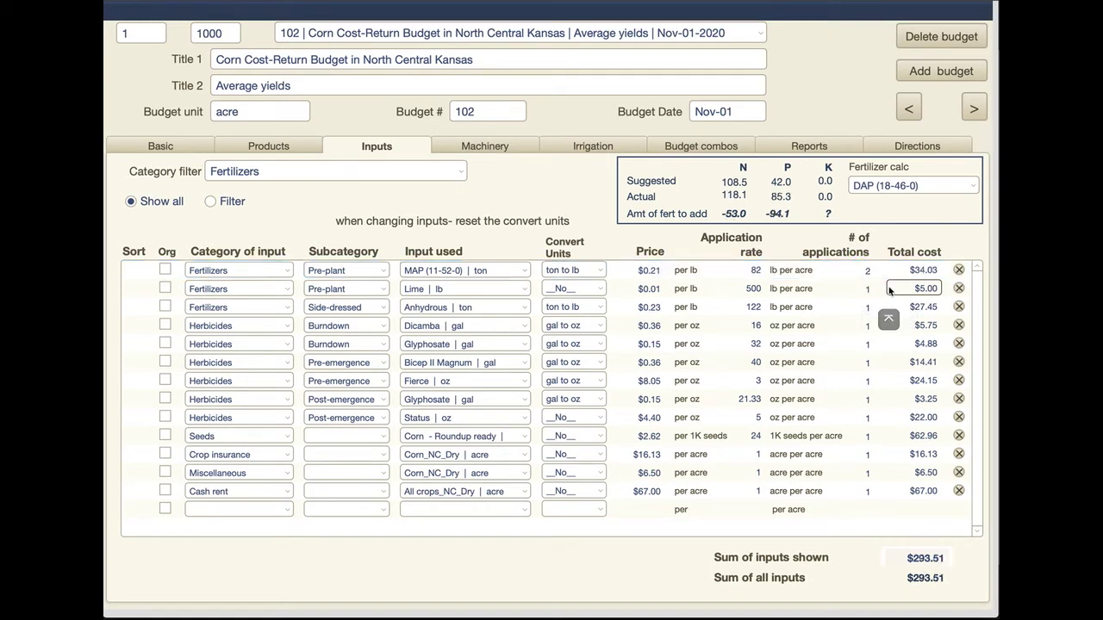
Step: Set the number of applications of the MAP (11-52-0) fertilizer back to 1
{"action": "double_click", "coordinate": [864, 270]}
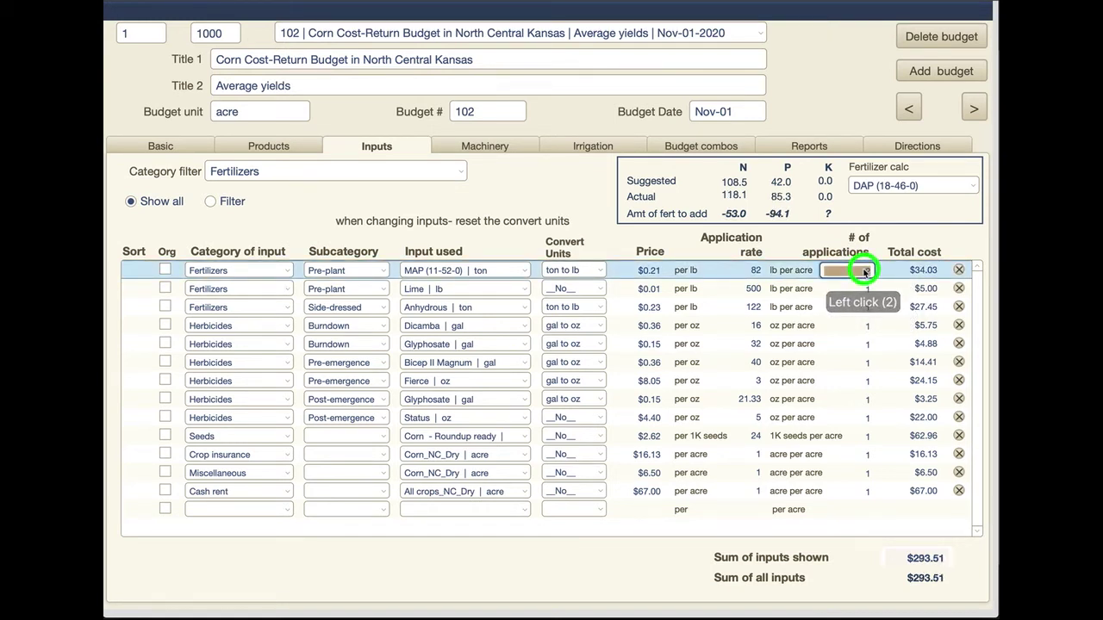
{"action": "type", "text": "1"}
{"action": "key", "text": "Return"}
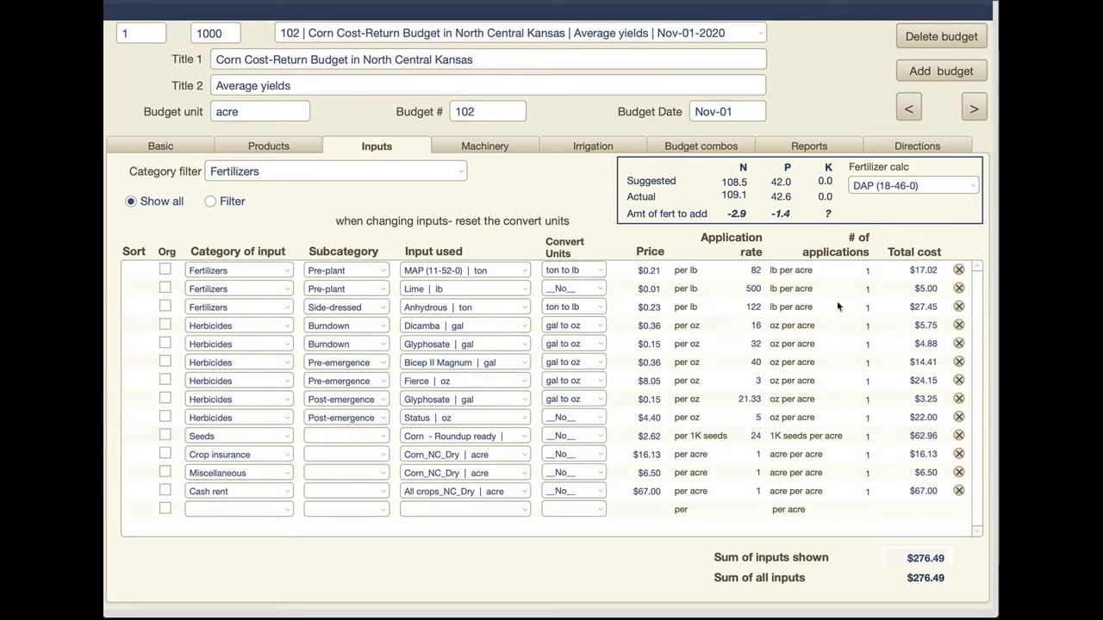
Step: Add a custom machinery operation in the Harvesting category to the corn budget
{"action": "left_click", "coordinate": [515, 153]}
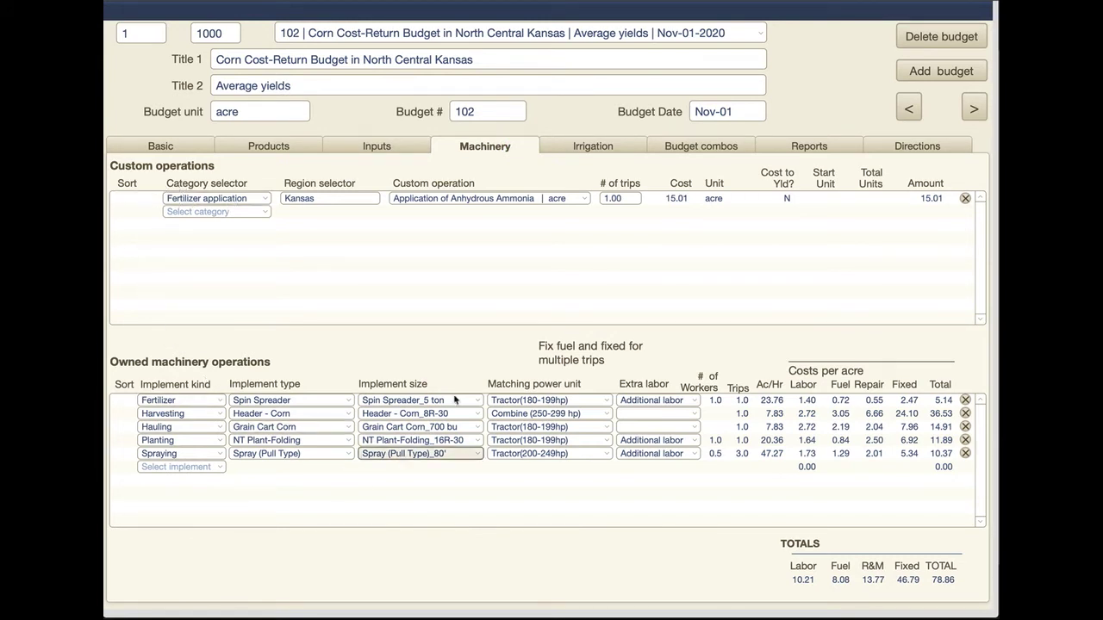
{"action": "left_click", "coordinate": [252, 213]}
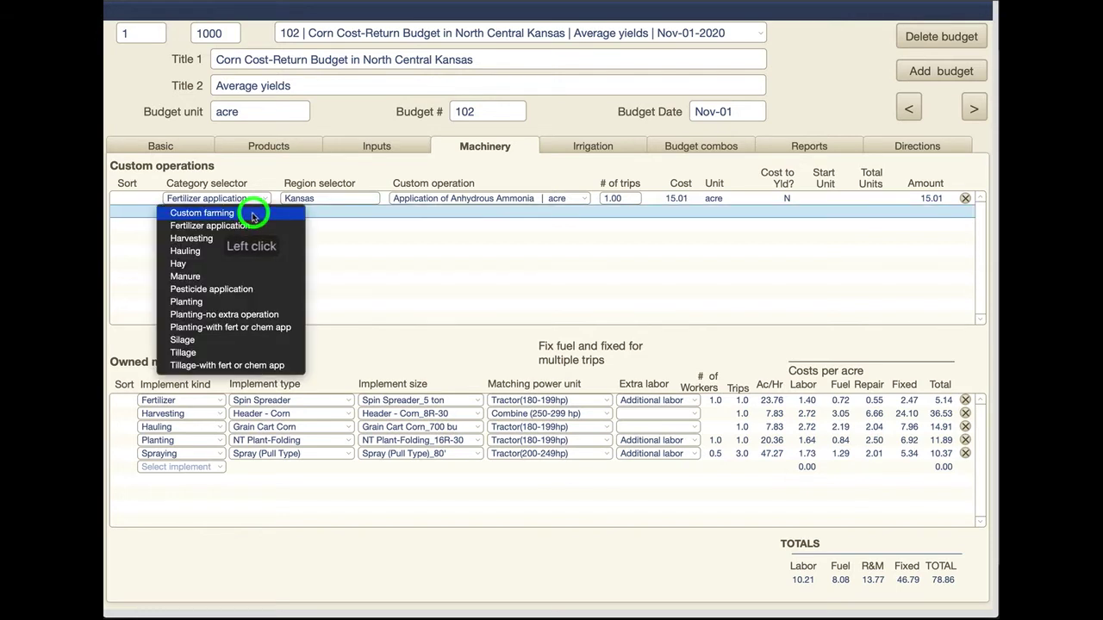
{"action": "left_click", "coordinate": [217, 239]}
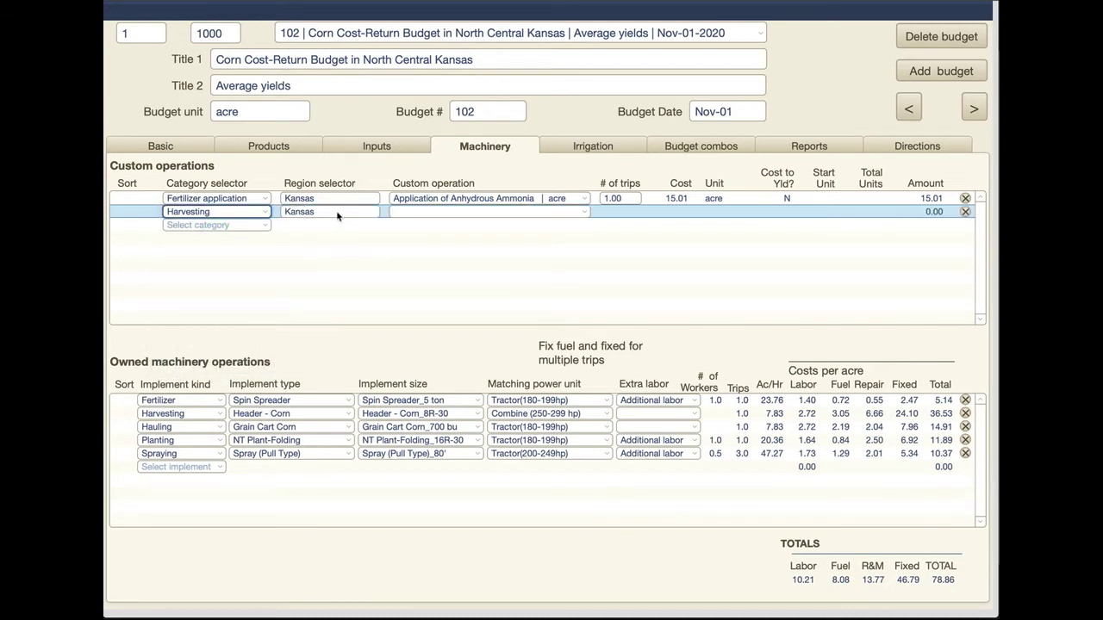
Step: Check the budget's machinery region and examine the custom harvesting operations available for Kansas, without choosing one
{"action": "left_click", "coordinate": [160, 145]}
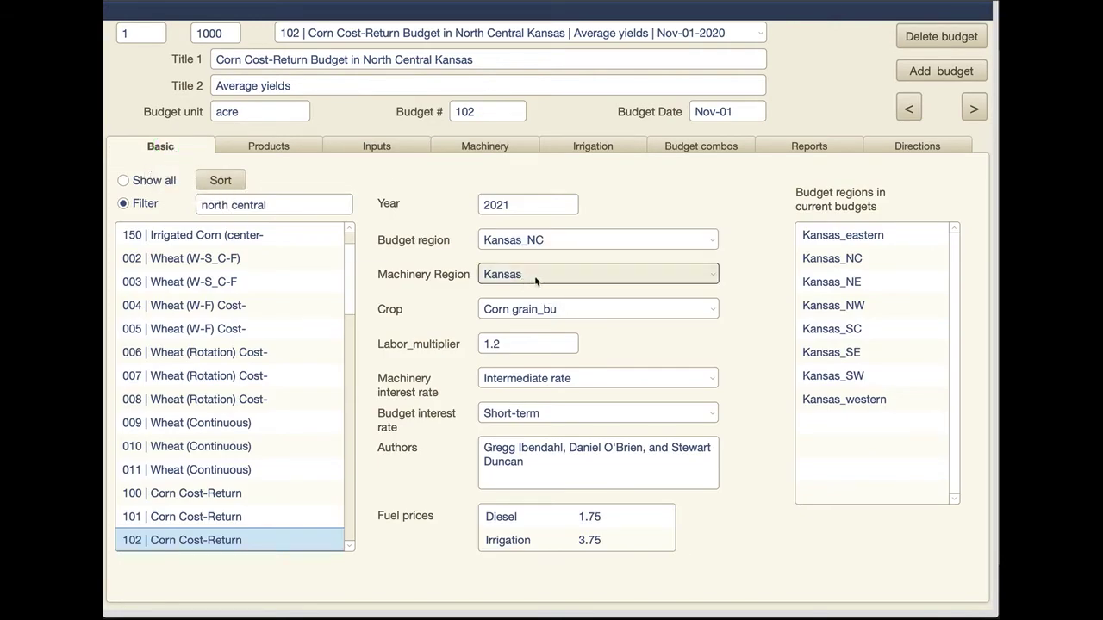
{"action": "left_click", "coordinate": [473, 148]}
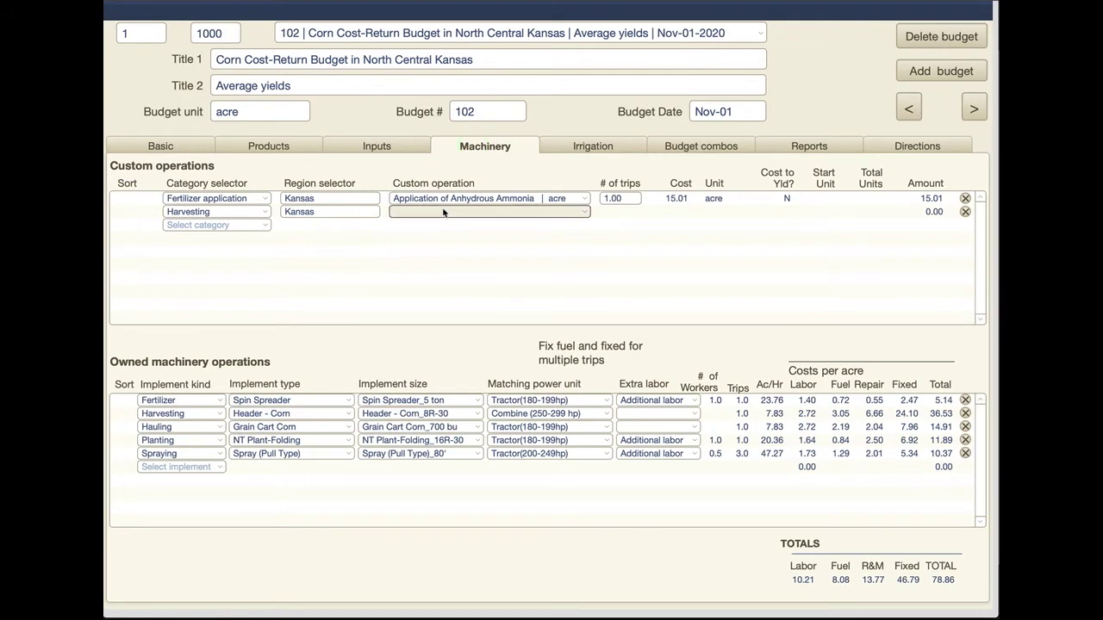
{"action": "left_click", "coordinate": [562, 212]}
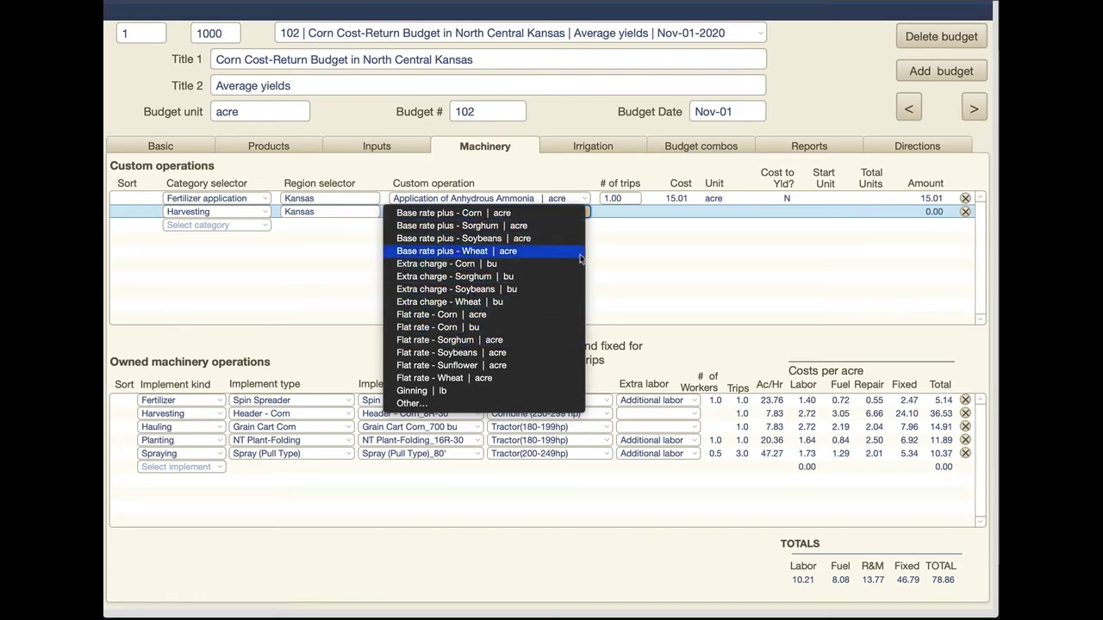
{"action": "left_click", "coordinate": [668, 274]}
Step: Set the region of the custom harvesting row to Iowa and examine the custom operations available for it
{"action": "left_click", "coordinate": [363, 211]}
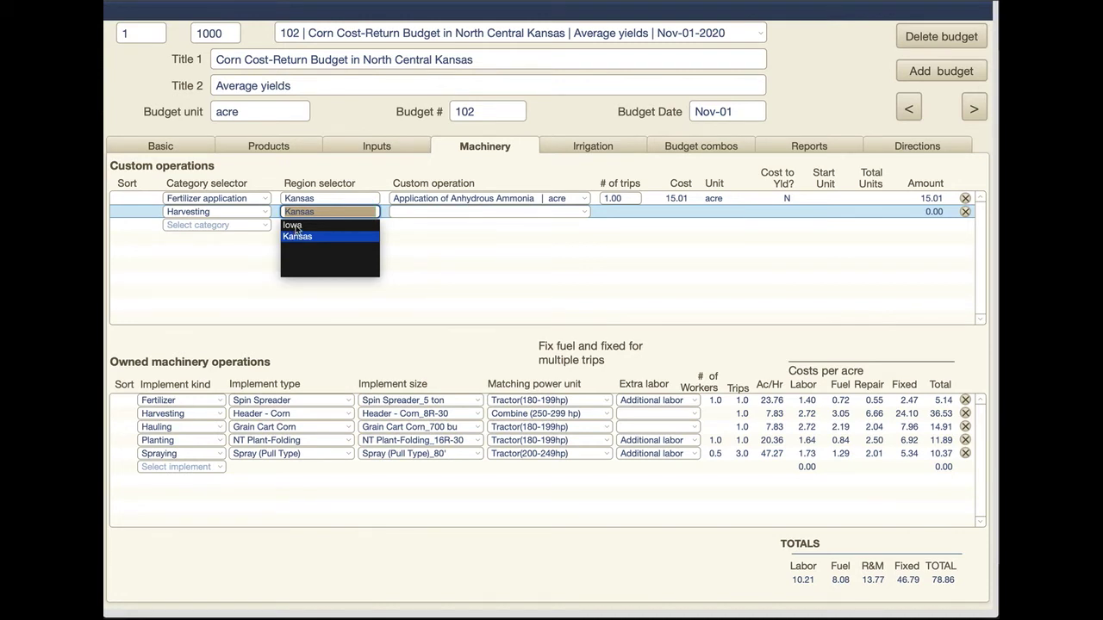
{"action": "left_click", "coordinate": [294, 225]}
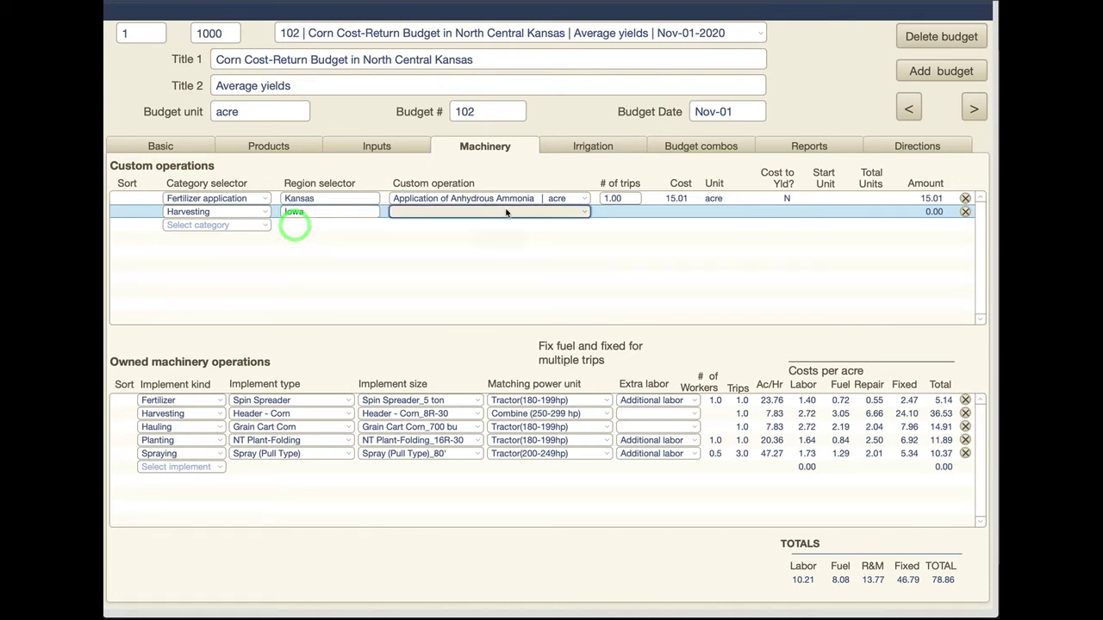
{"action": "left_click", "coordinate": [574, 212]}
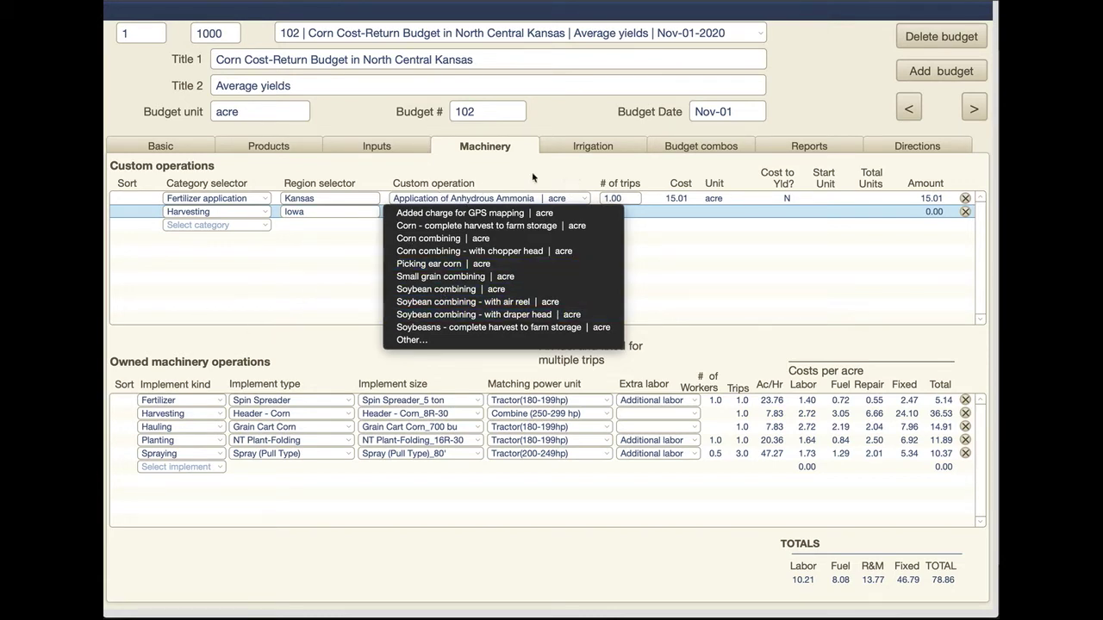
{"action": "left_click", "coordinate": [360, 213]}
Step: Set the custom harvesting row's region back to Kansas and choose the per-acre Base rate plus - Corn operation
{"action": "left_click", "coordinate": [311, 215]}
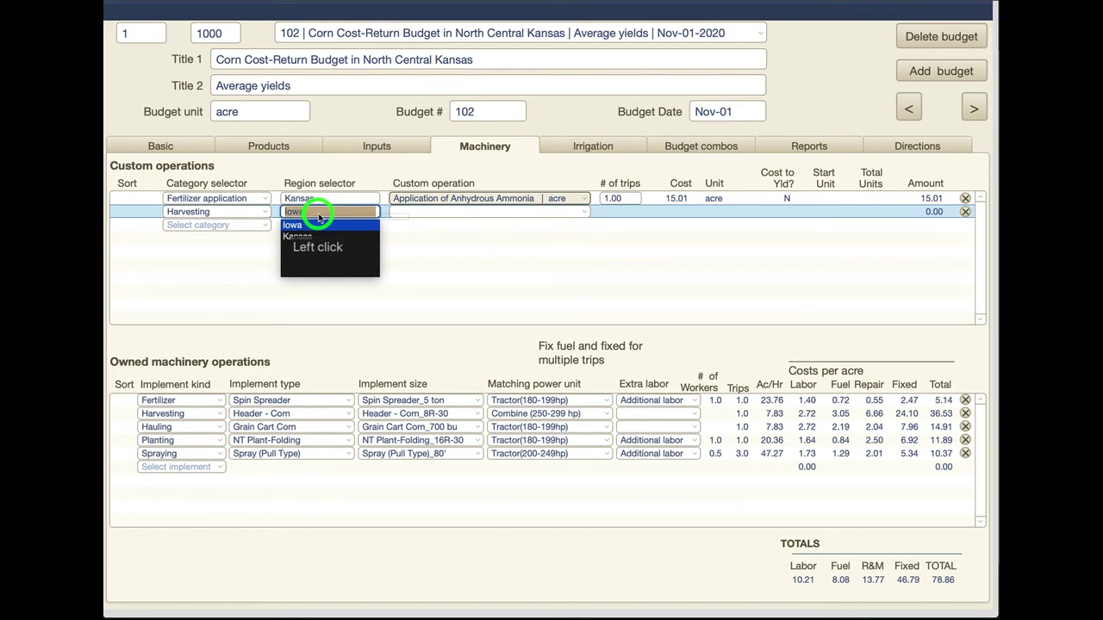
{"action": "left_click", "coordinate": [436, 261]}
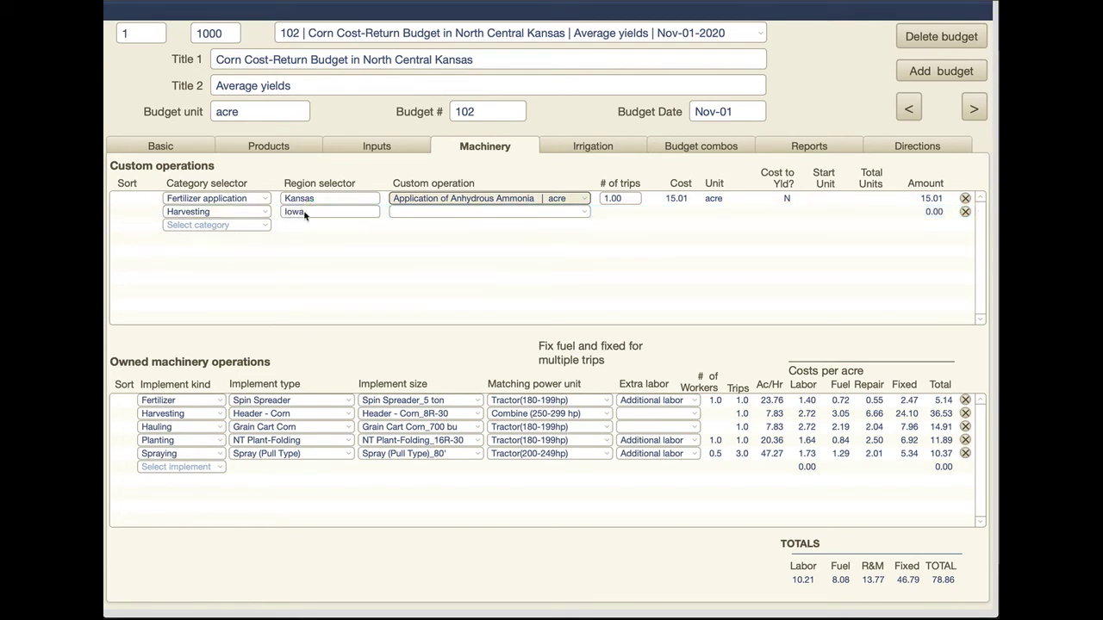
{"action": "left_click", "coordinate": [301, 213]}
{"action": "left_click", "coordinate": [308, 241]}
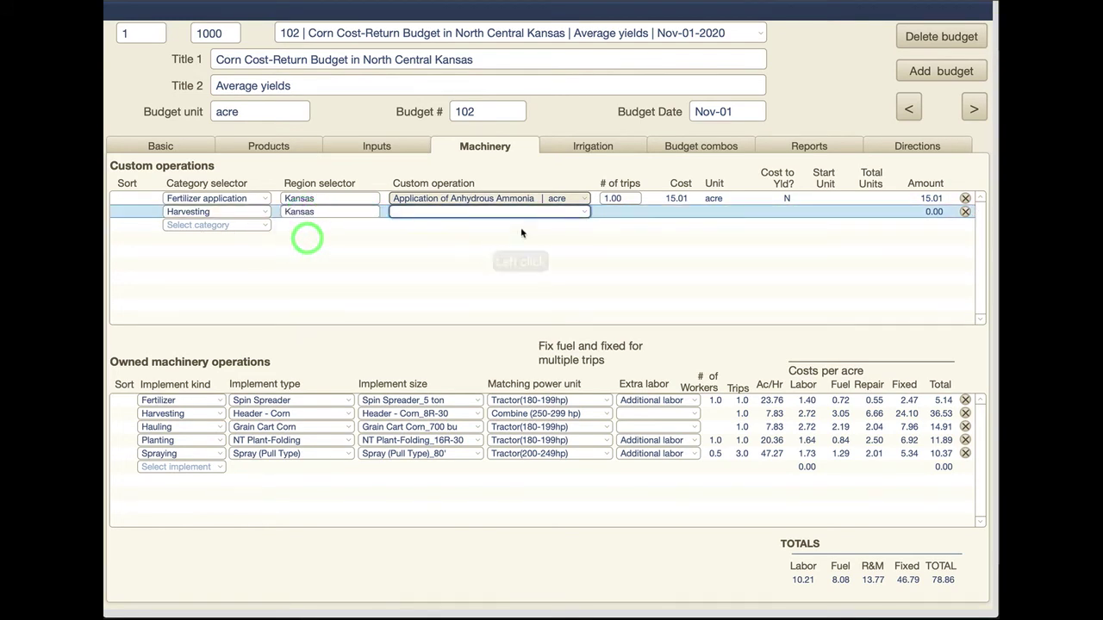
{"action": "left_click", "coordinate": [585, 213]}
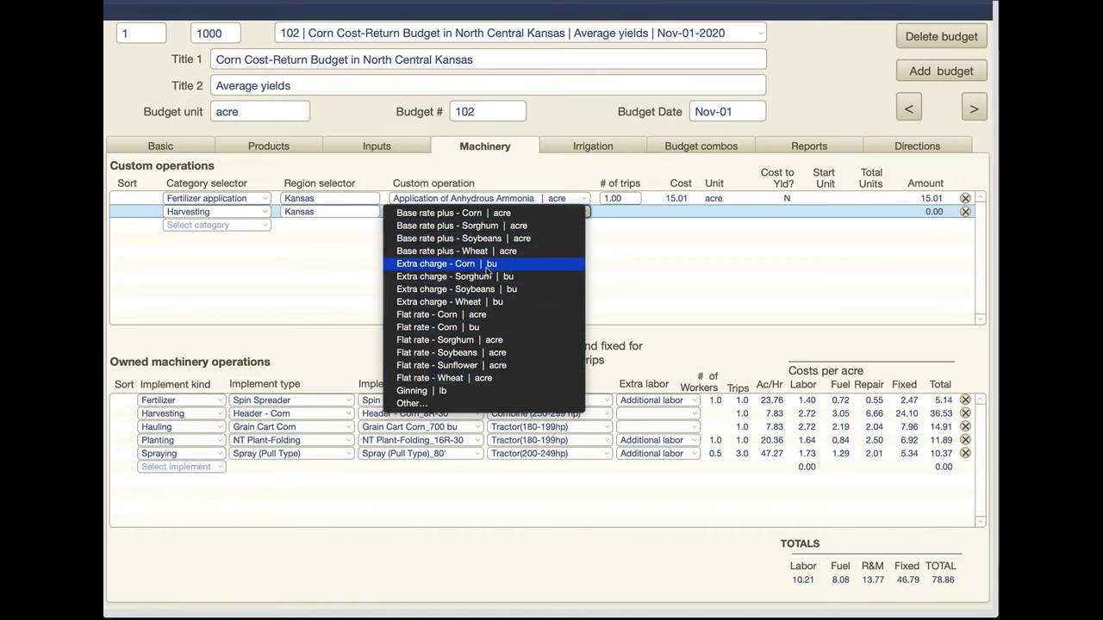
{"action": "left_click", "coordinate": [455, 213]}
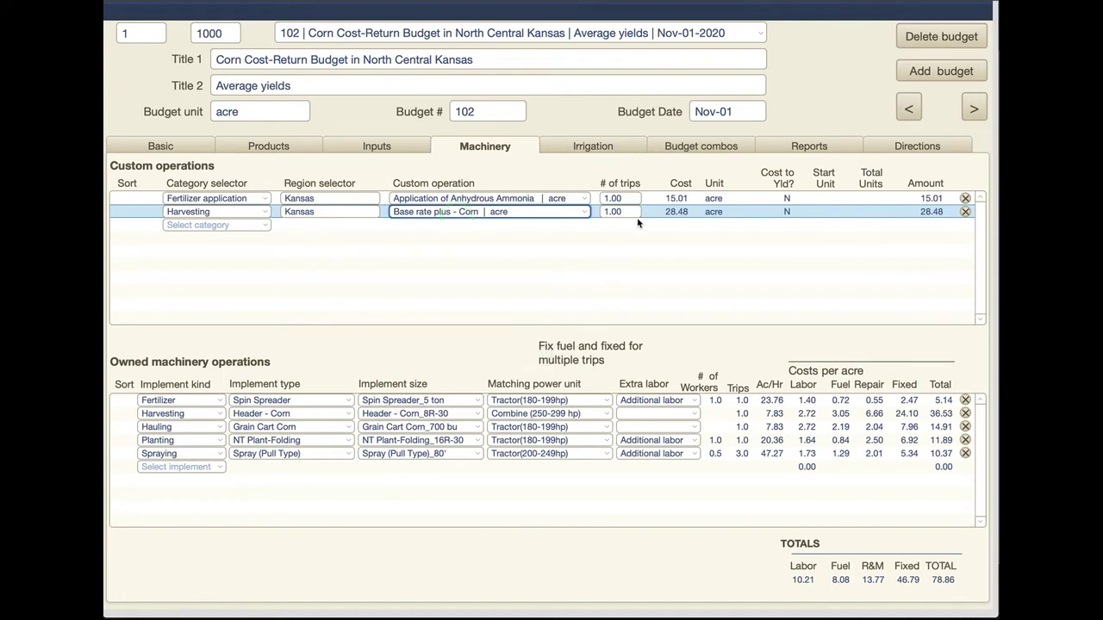
Step: Add a second custom Harvesting row with the per-bushel operation Extra charge - Corn
{"action": "left_click", "coordinate": [247, 226]}
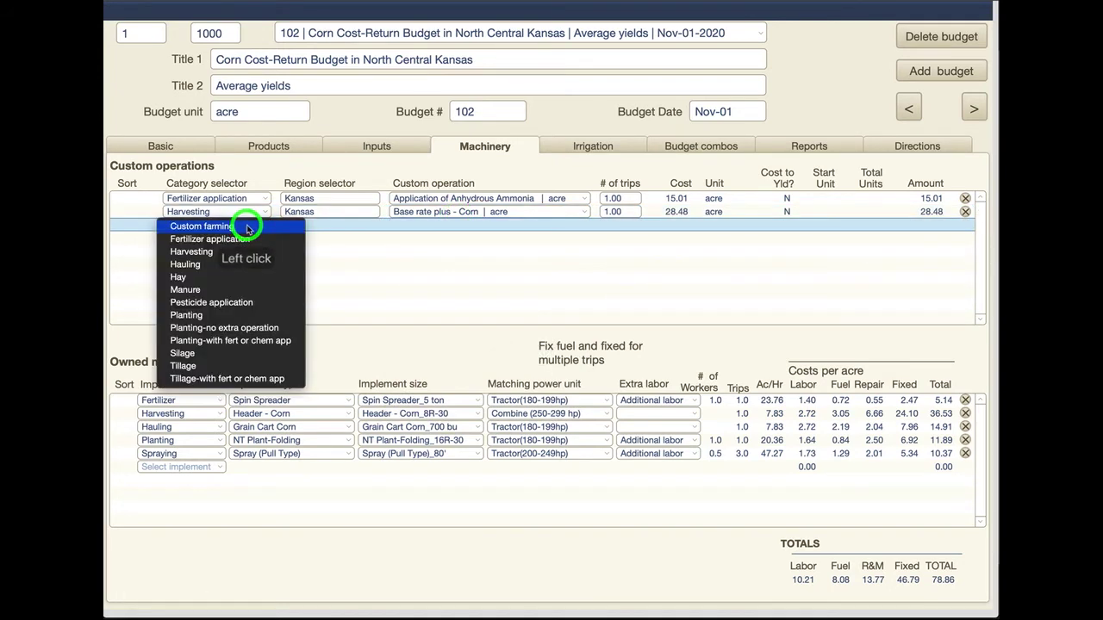
{"action": "left_click", "coordinate": [231, 250]}
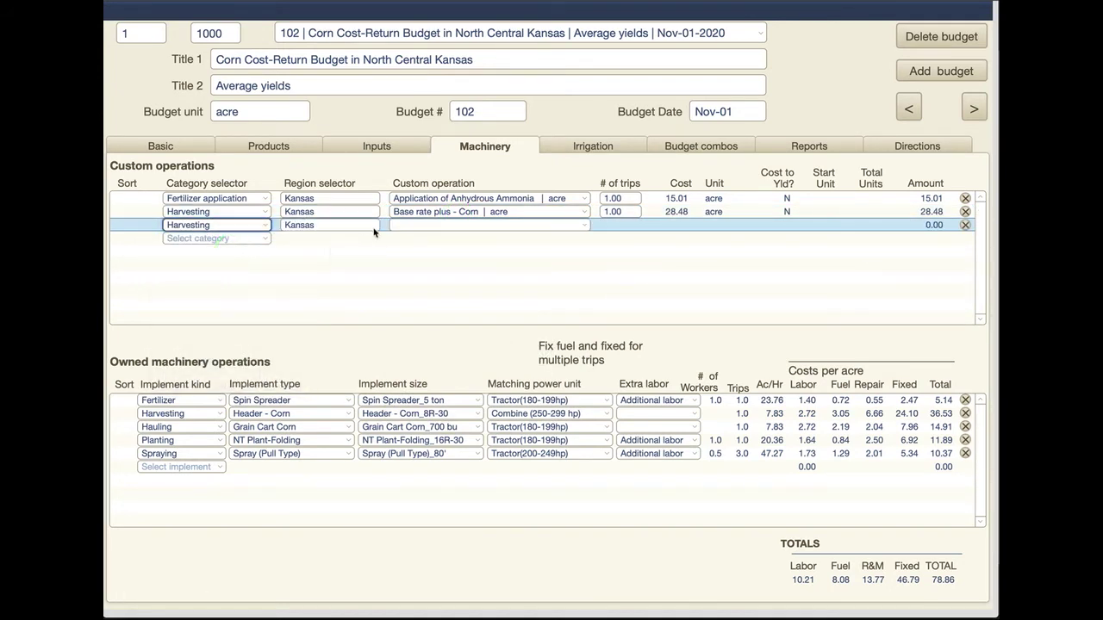
{"action": "left_click", "coordinate": [583, 226]}
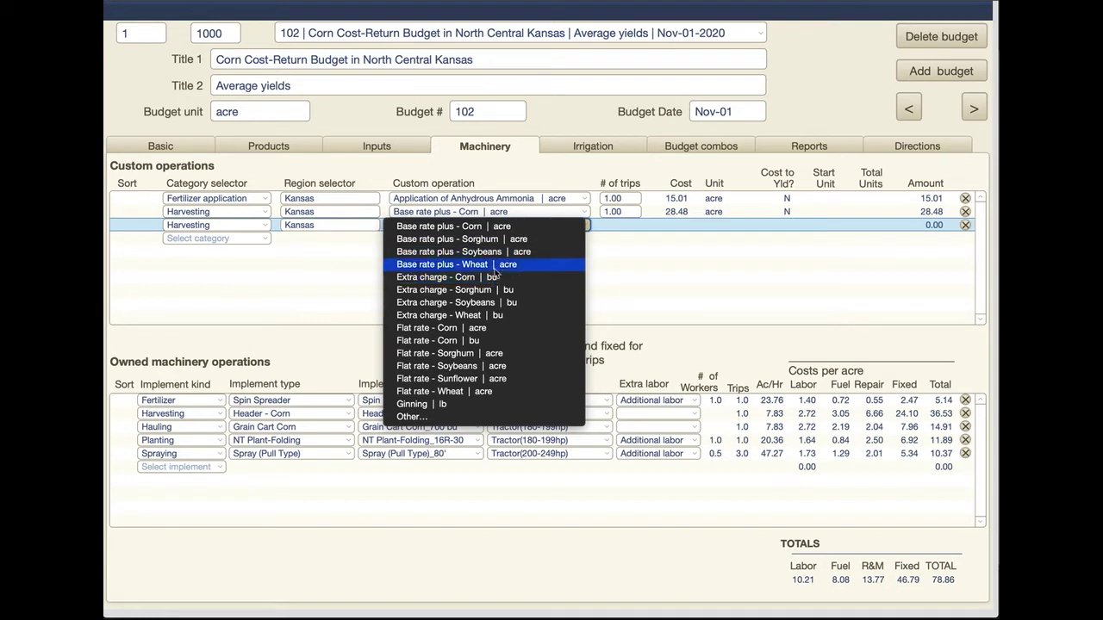
{"action": "left_click", "coordinate": [412, 285]}
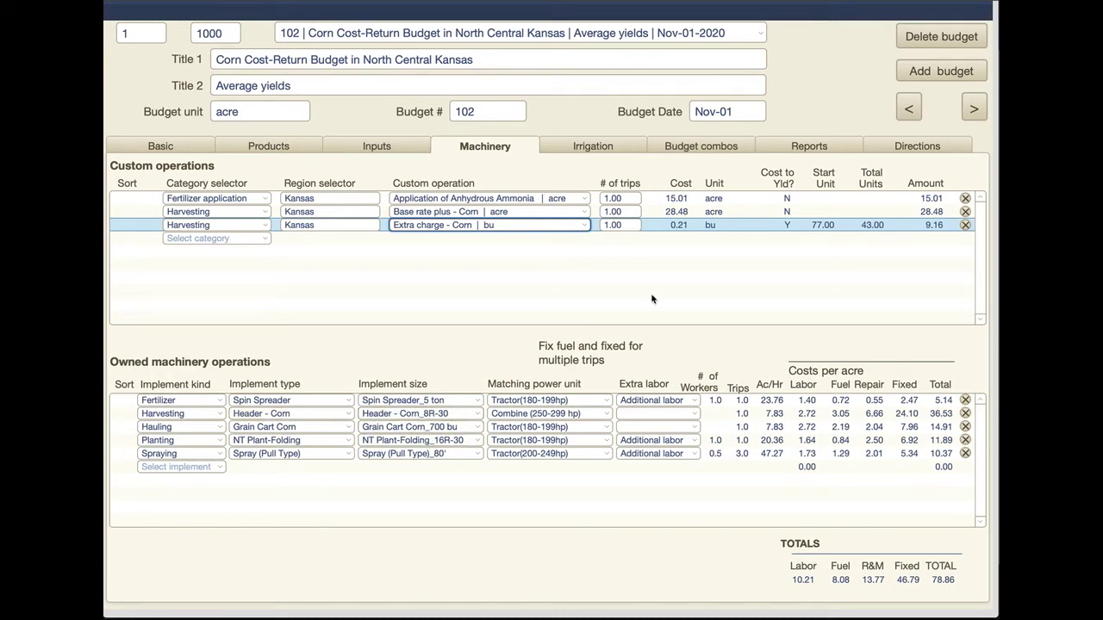
Step: Examine the implement types and sizes available for the owned Harvesting operation, keeping Header - Corn and Header - Corn_8R-30
{"action": "left_click", "coordinate": [220, 416]}
{"action": "left_click", "coordinate": [219, 414]}
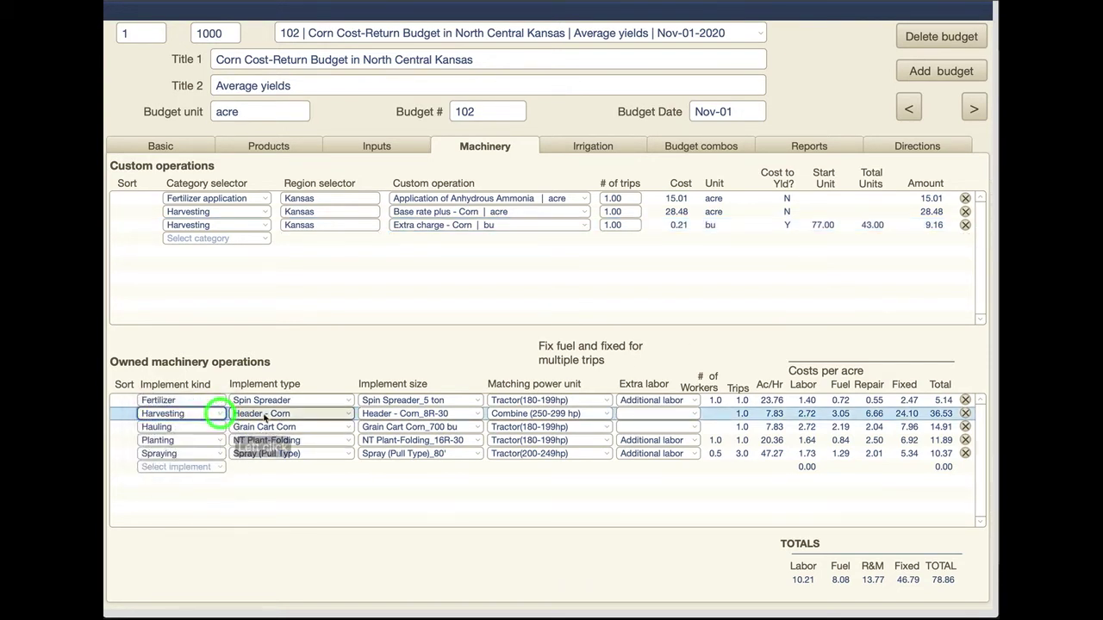
{"action": "left_click", "coordinate": [349, 416]}
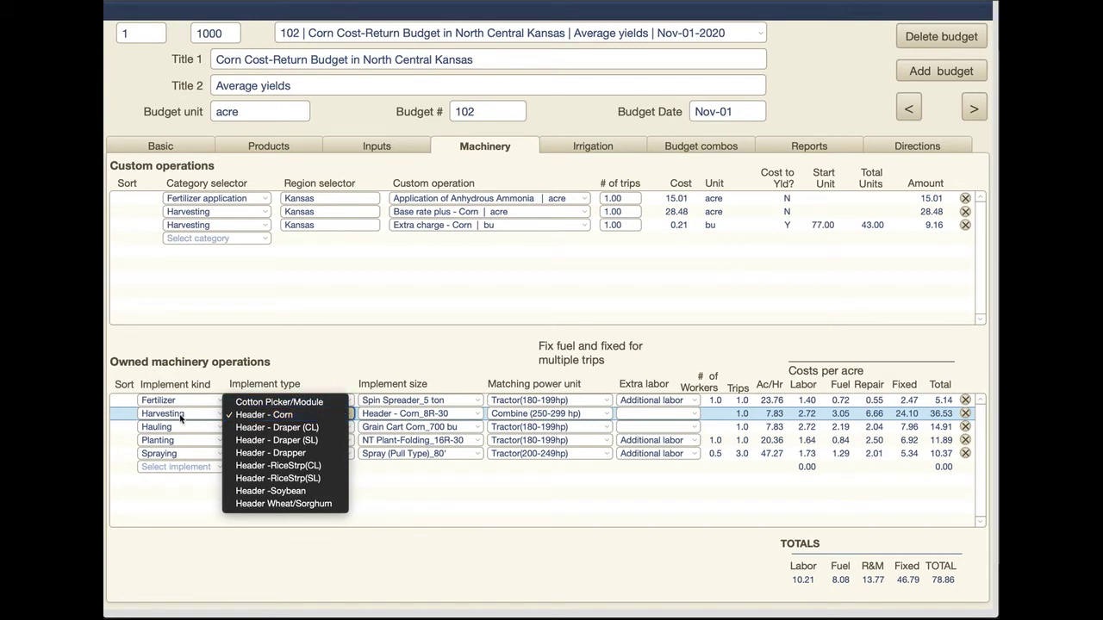
{"action": "left_click", "coordinate": [304, 416]}
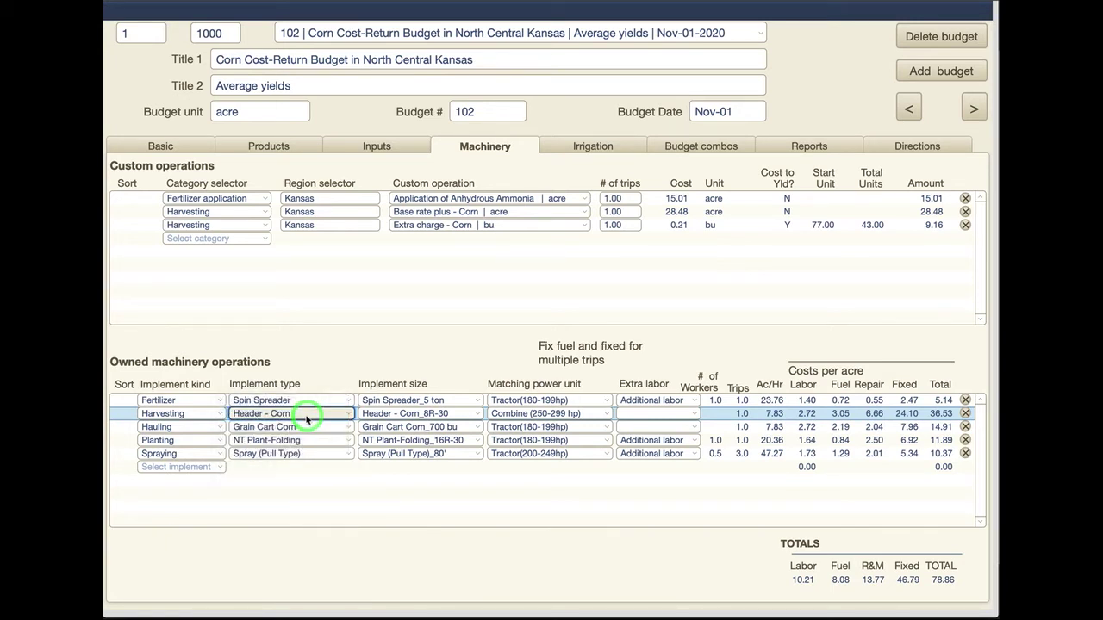
{"action": "left_click", "coordinate": [474, 419]}
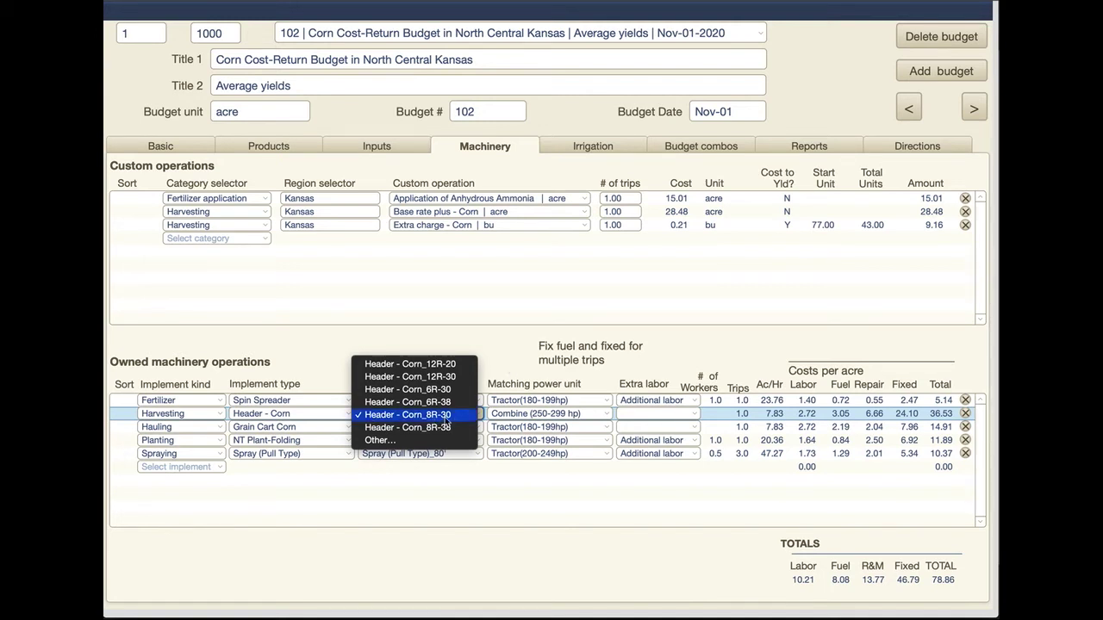
{"action": "left_click", "coordinate": [498, 336]}
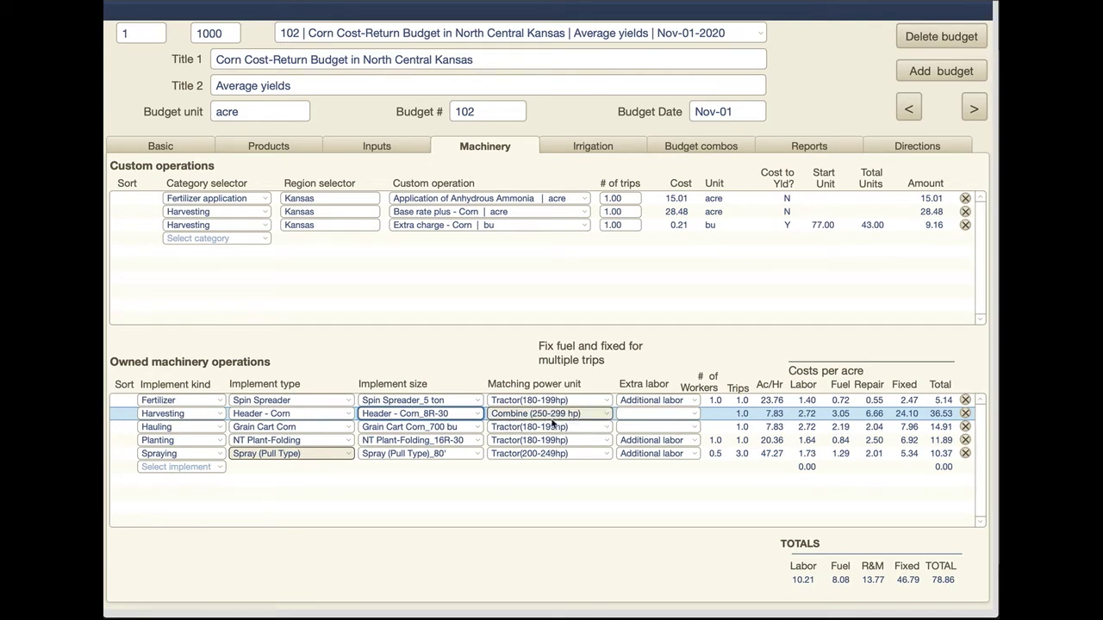
Step: Examine the matching power units and extra labor options for the owned Harvesting operation, keeping Combine (250-299 hp) and no extra labor
{"action": "left_click", "coordinate": [596, 416]}
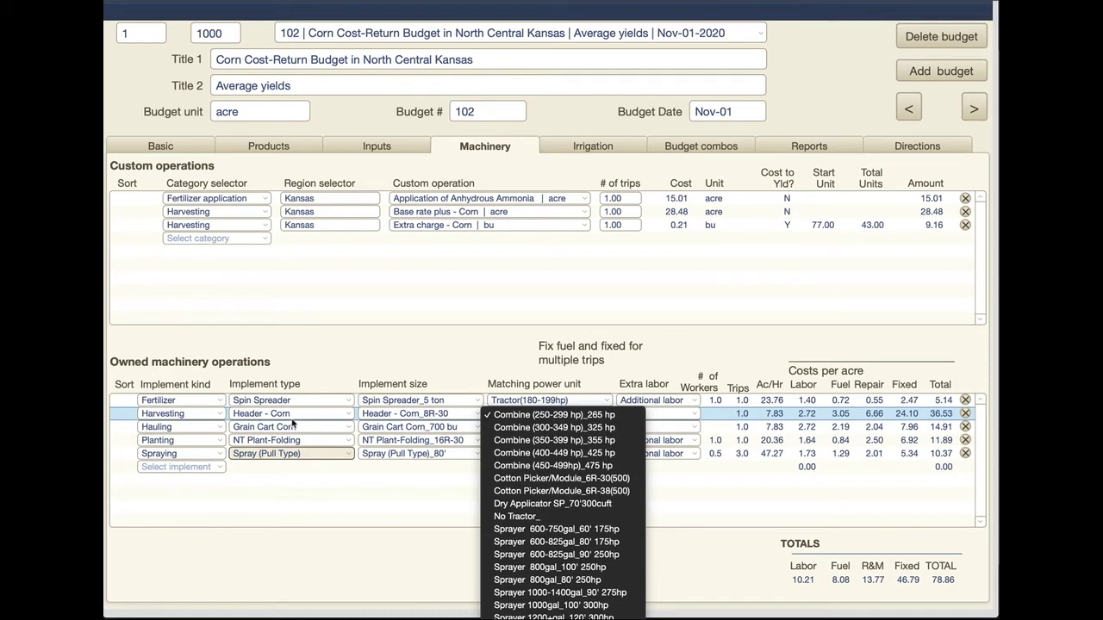
{"action": "left_click", "coordinate": [689, 339]}
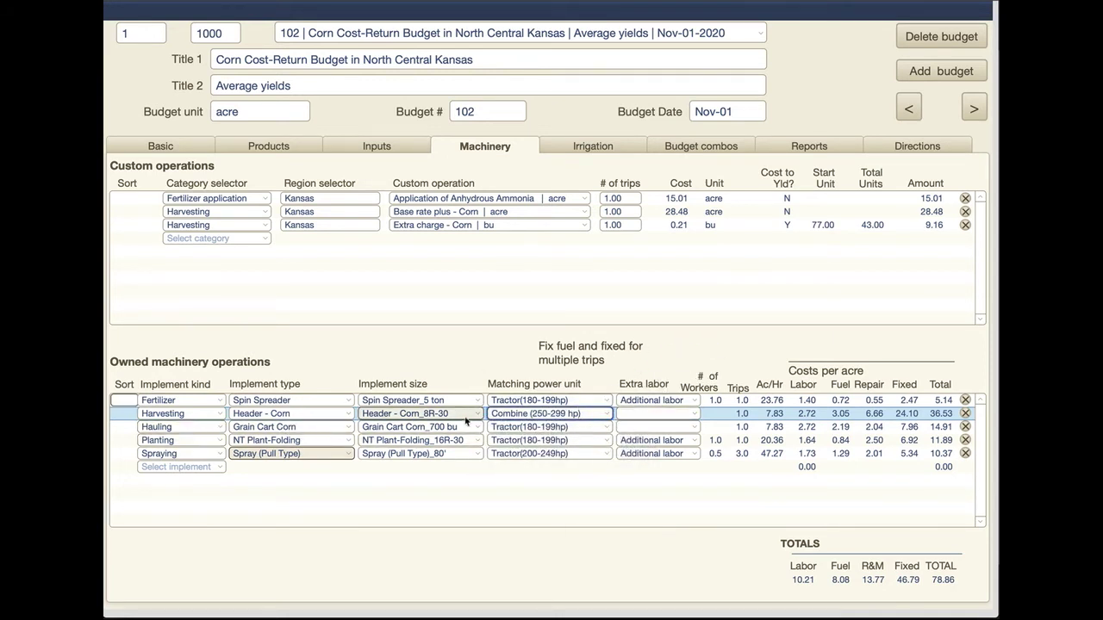
{"action": "left_click", "coordinate": [683, 414]}
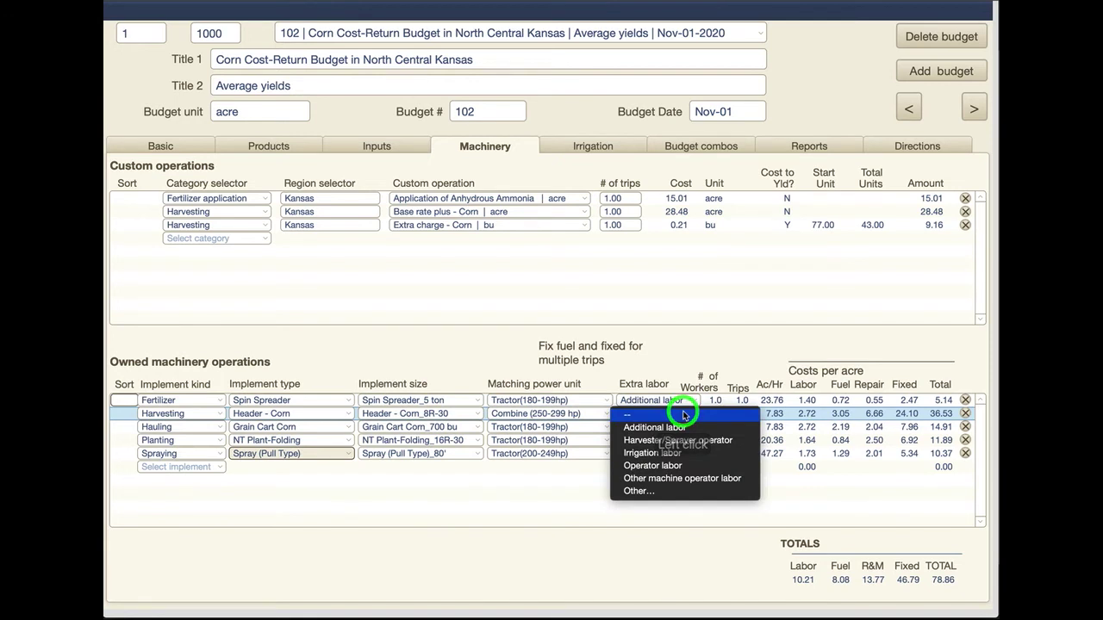
{"action": "left_click", "coordinate": [687, 360]}
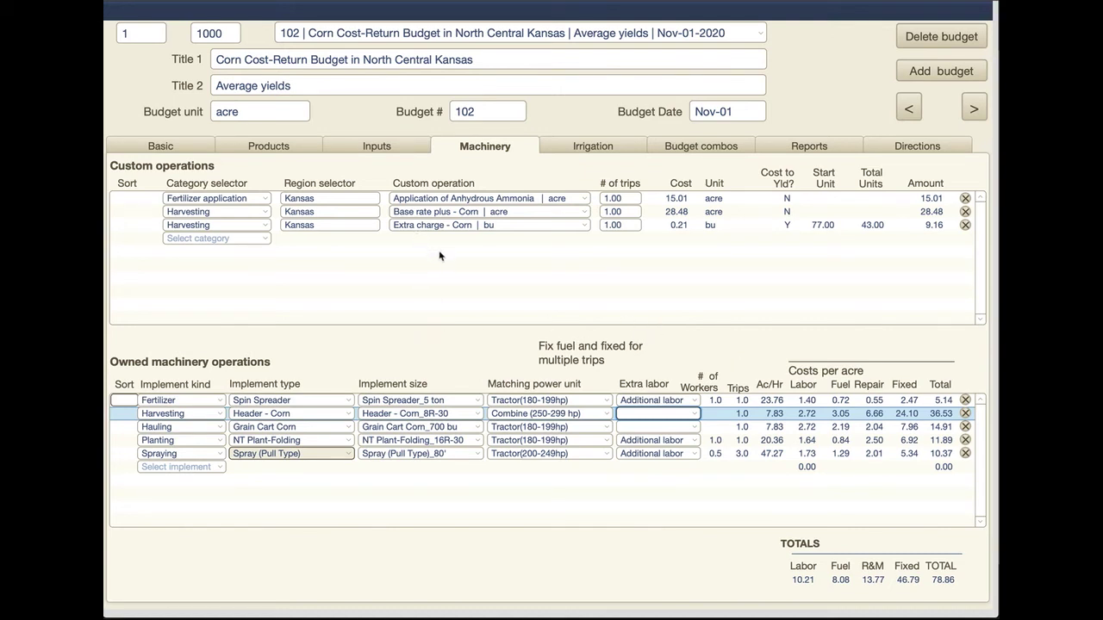
Step: Delete the Extra charge - Corn and Base rate plus - Corn harvesting rows from the custom operations
{"action": "left_click", "coordinate": [966, 225]}
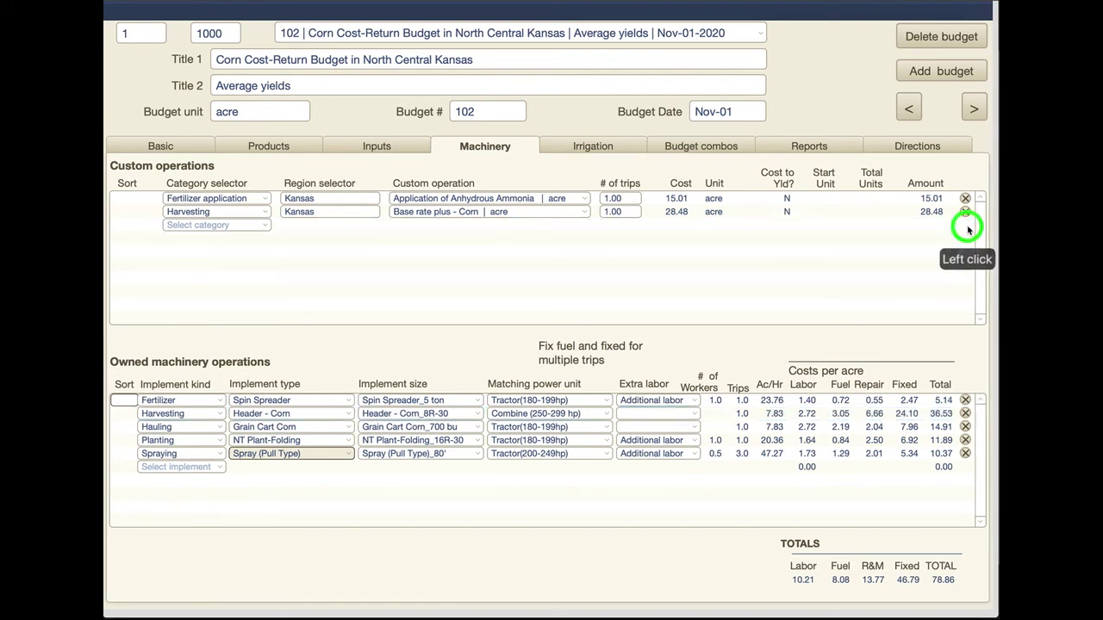
{"action": "left_click", "coordinate": [965, 212]}
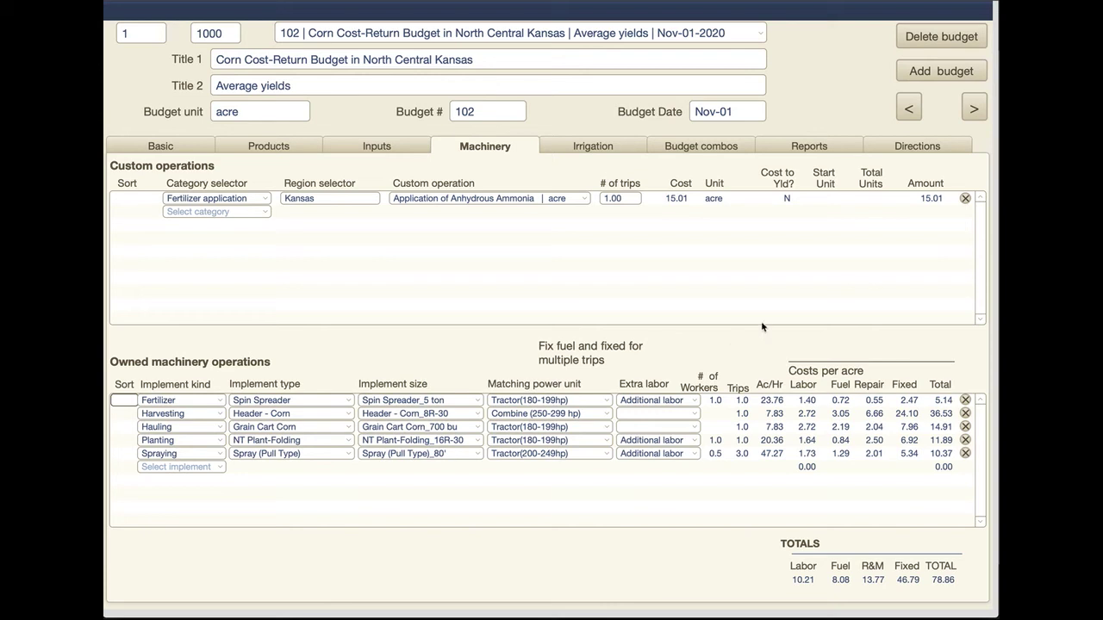
Step: Review the budget's irrigation section and examine the list of budgets that can be combined for printing
{"action": "left_click", "coordinate": [595, 149]}
{"action": "left_click", "coordinate": [731, 165]}
{"action": "left_click", "coordinate": [923, 180]}
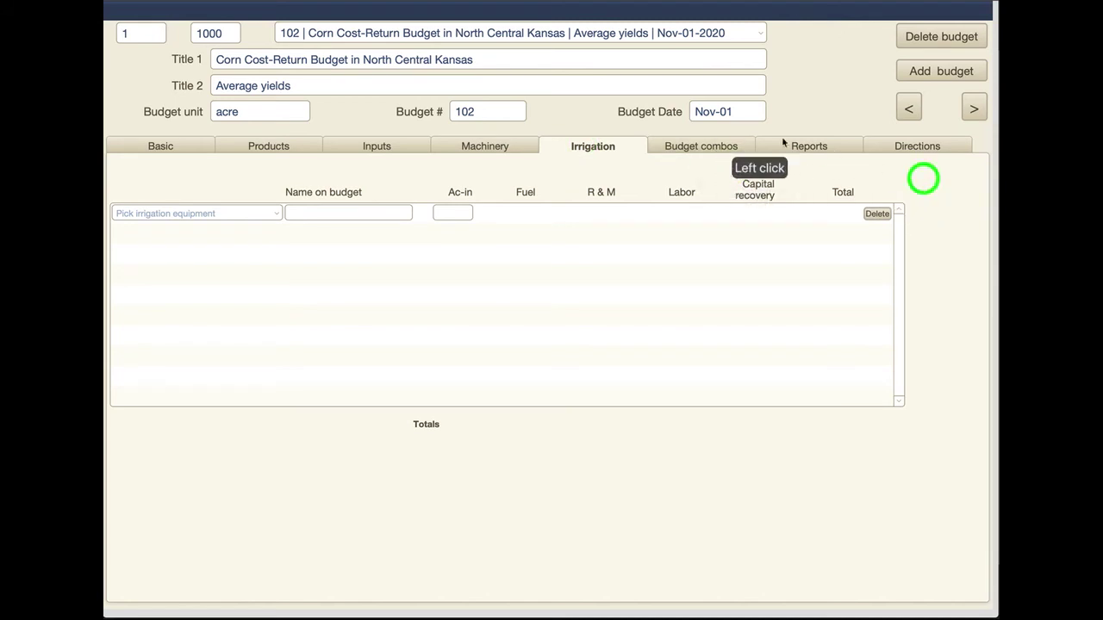
{"action": "left_click", "coordinate": [705, 150]}
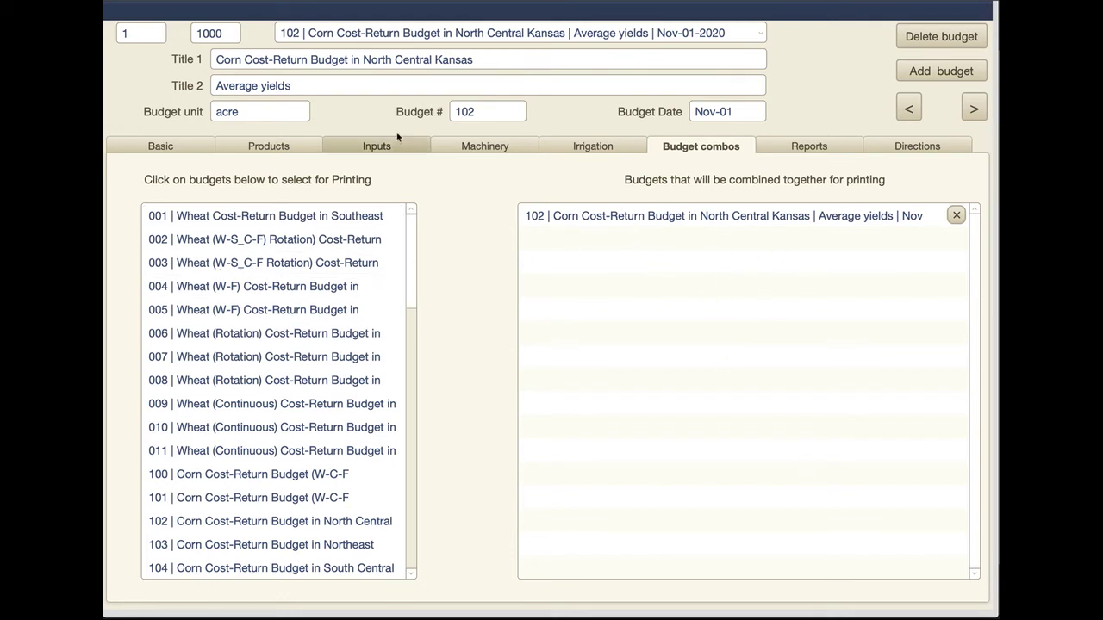
{"action": "left_click", "coordinate": [407, 320]}
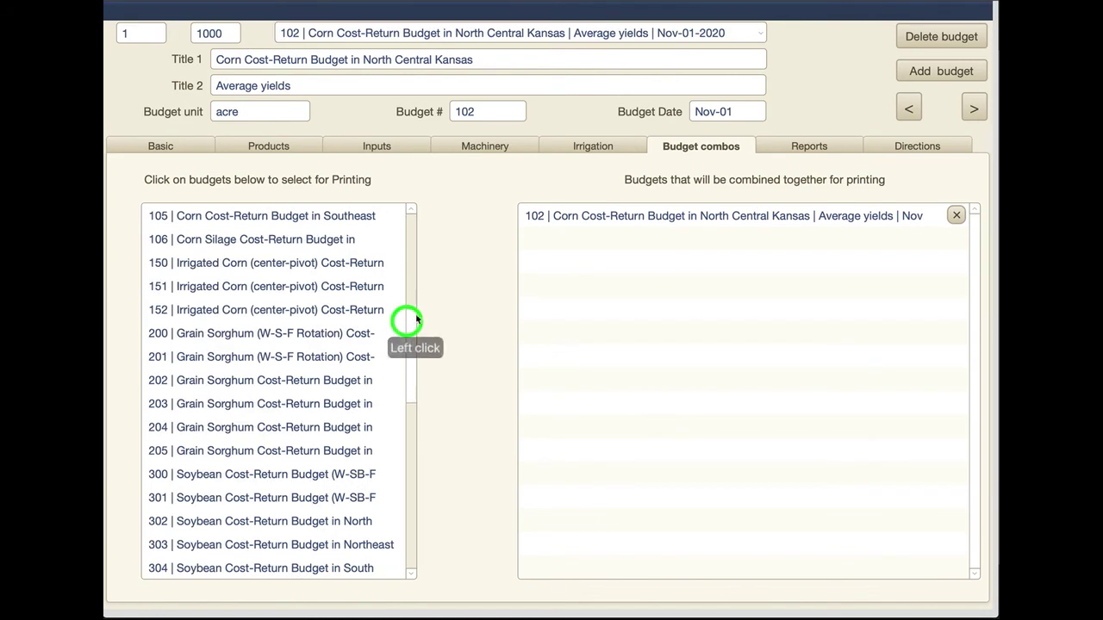
{"action": "left_click_drag", "start_coordinate": [416, 318], "coordinate": [423, 252]}
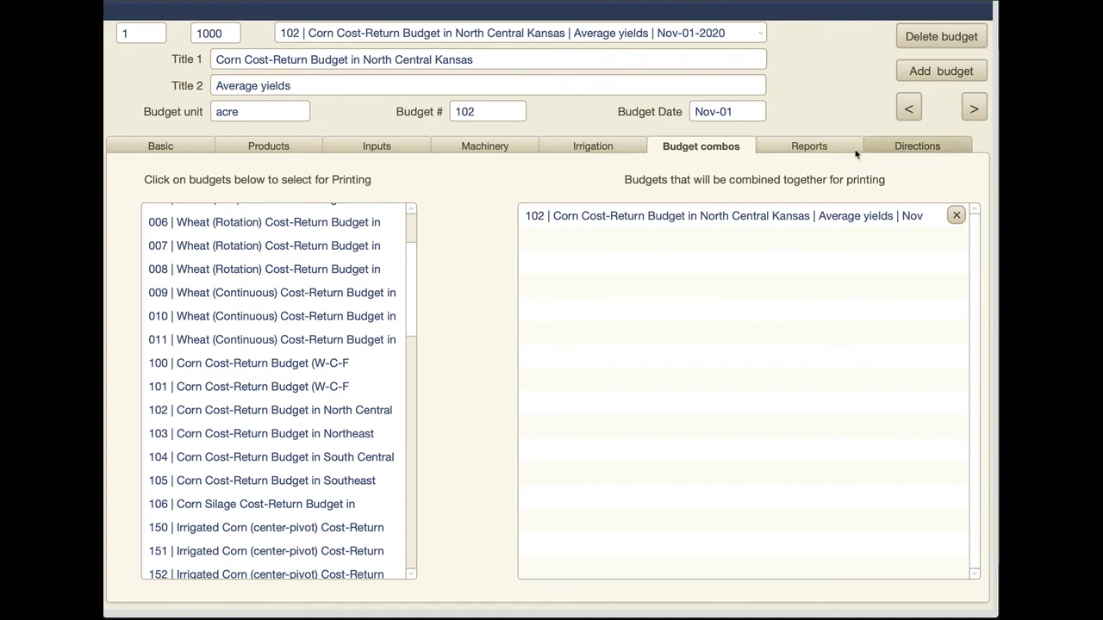
Step: View the report options for the current budget and open budget 151, Irrigated Corn (center-pivot) in North Central Kansas
{"action": "left_click", "coordinate": [825, 148]}
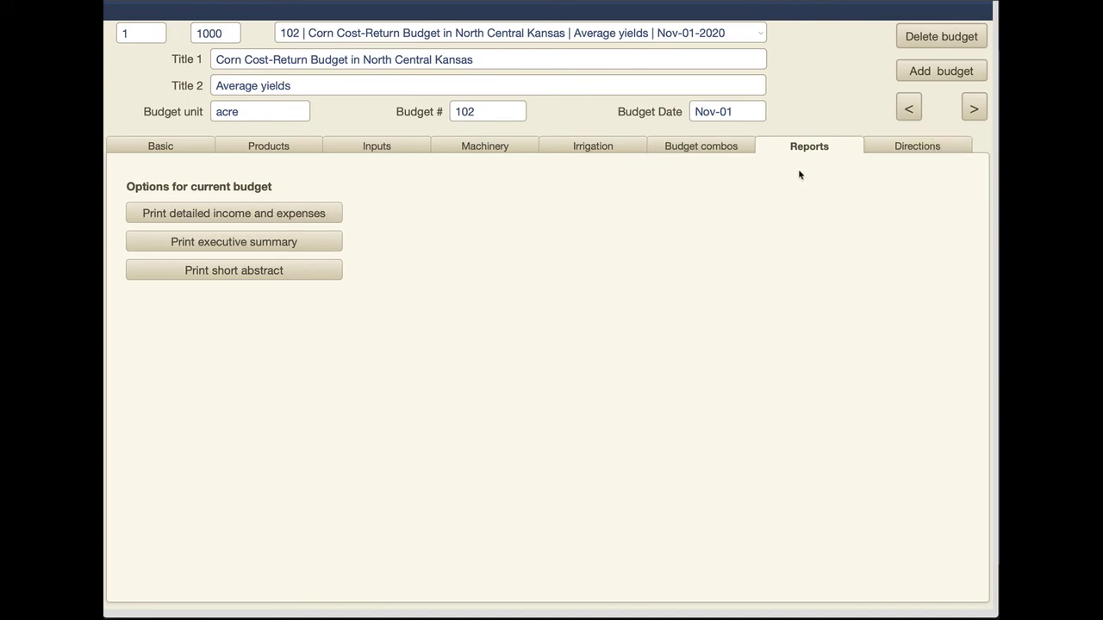
{"action": "left_click", "coordinate": [756, 36]}
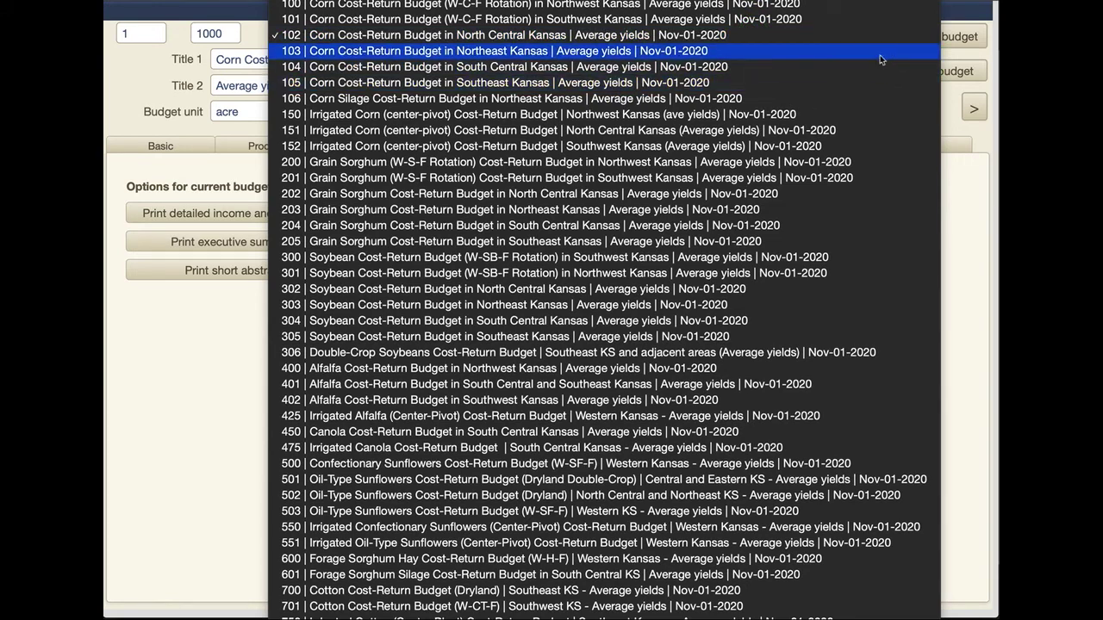
{"action": "left_click", "coordinate": [782, 133]}
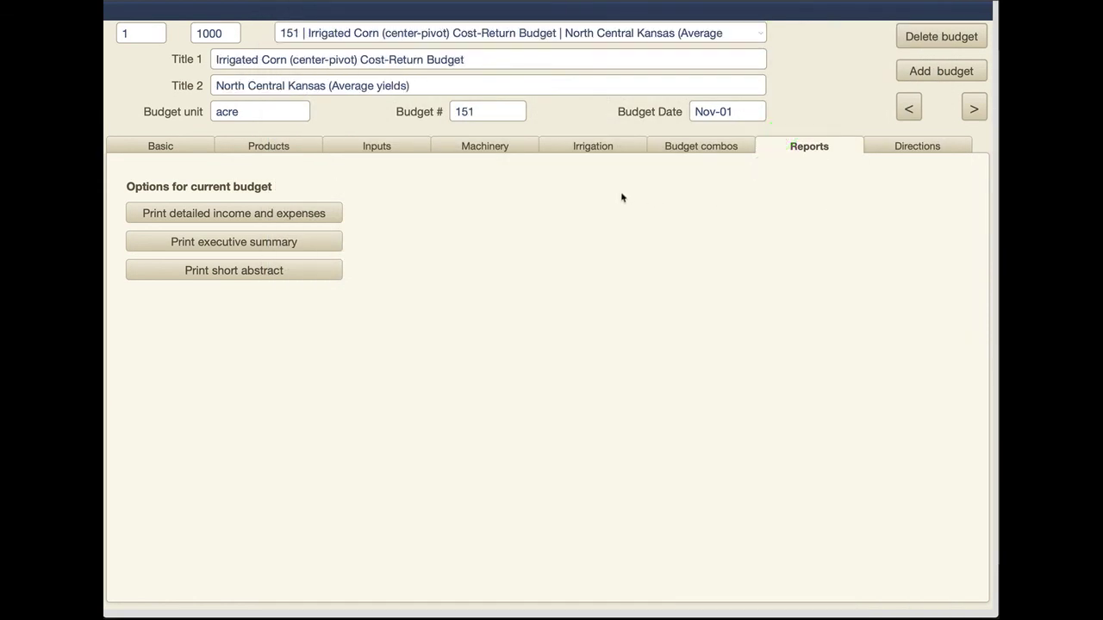
Step: Review the irrigation and machinery sections of the irrigated corn budget, keeping budget 151 selected
{"action": "left_click", "coordinate": [595, 148]}
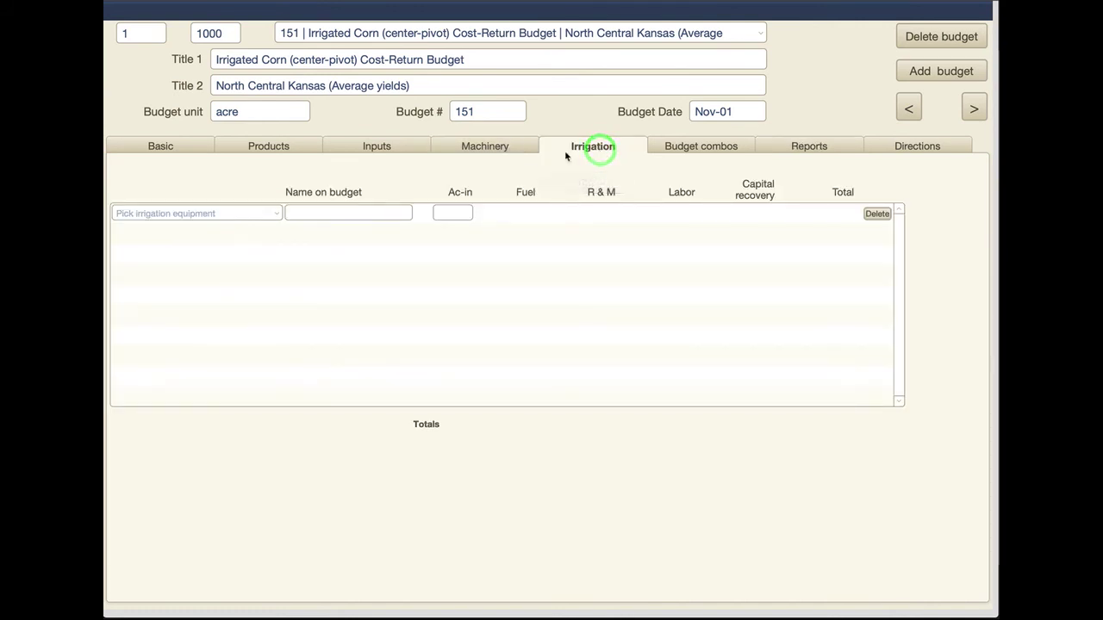
{"action": "left_click", "coordinate": [765, 34]}
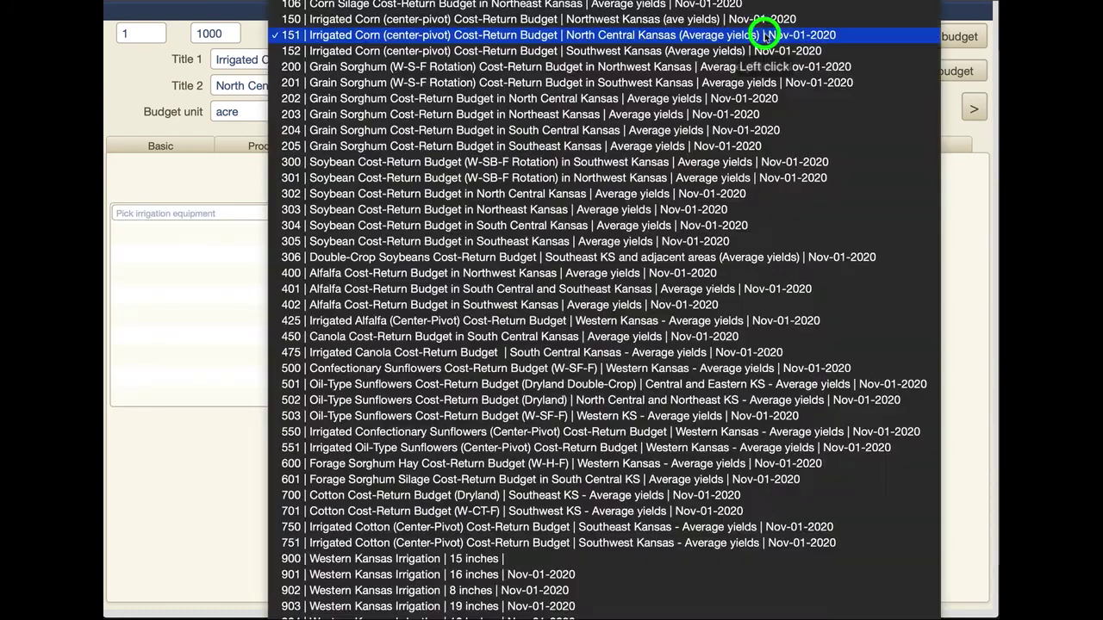
{"action": "left_click", "coordinate": [714, 34]}
{"action": "left_click", "coordinate": [498, 149]}
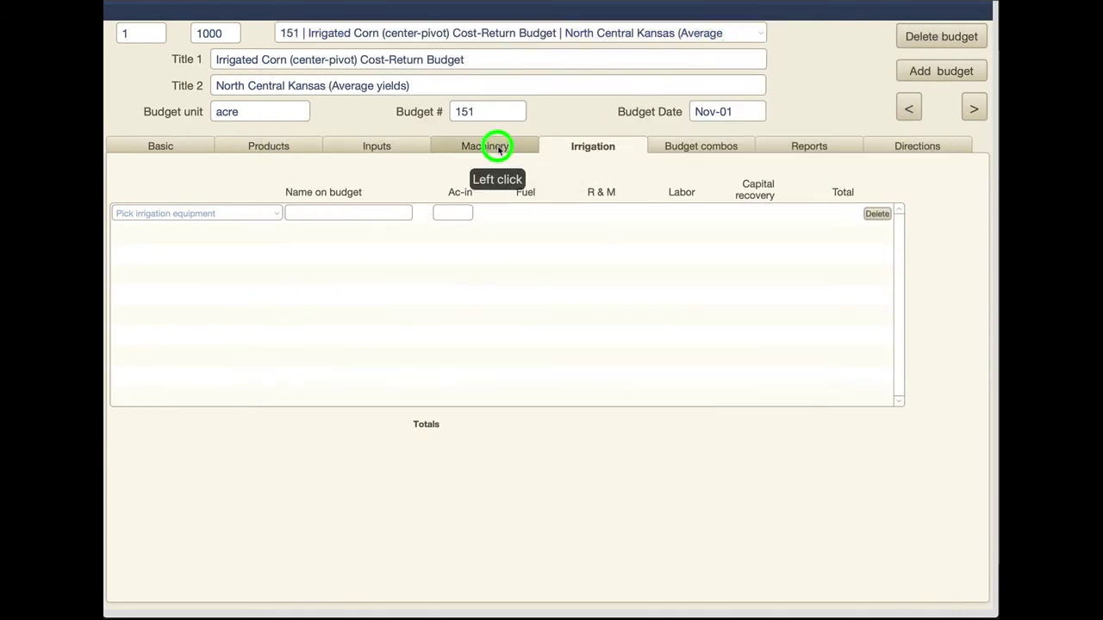
{"action": "left_click", "coordinate": [586, 148]}
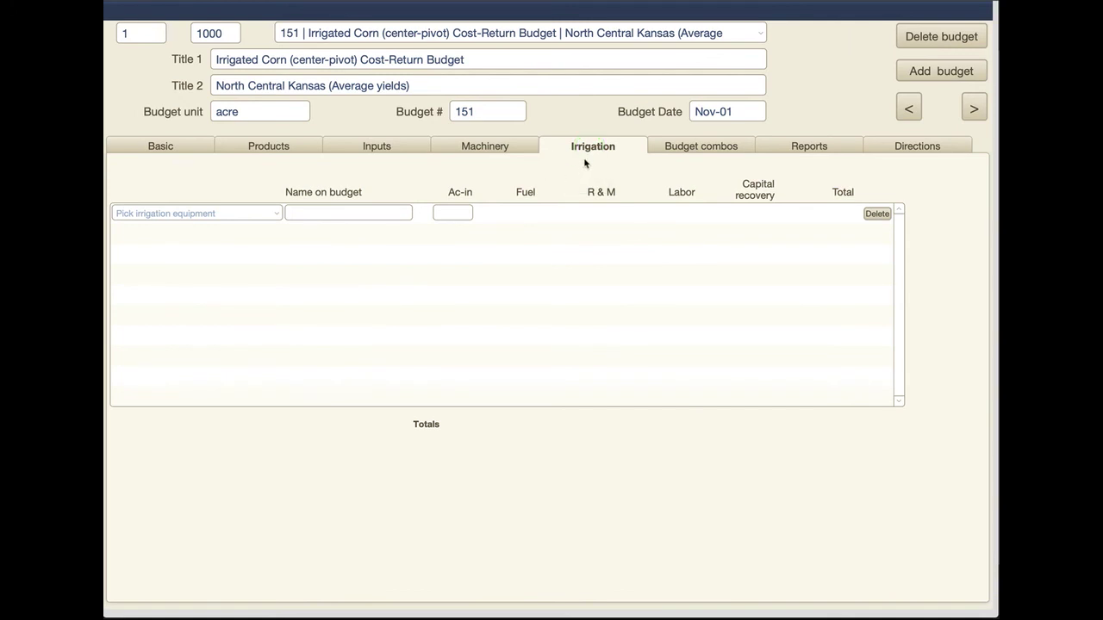
Step: Open budget 951, Central Kansas Irrigation at 8 inches, and review its machinery, inputs, products and irrigation sections
{"action": "left_click", "coordinate": [761, 32]}
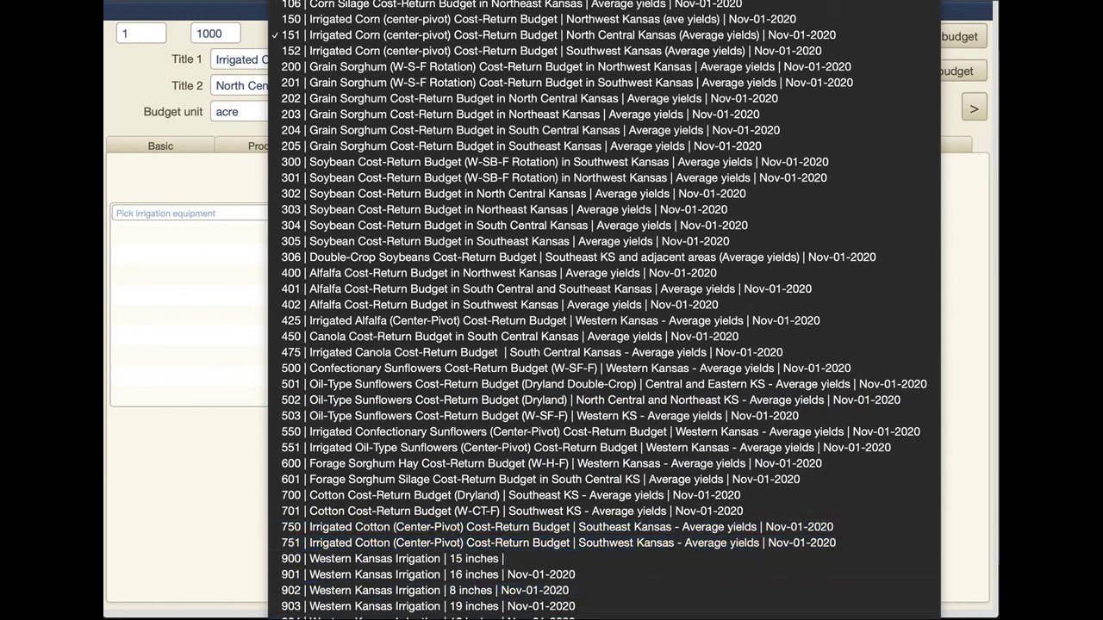
{"action": "left_click", "coordinate": [551, 617]}
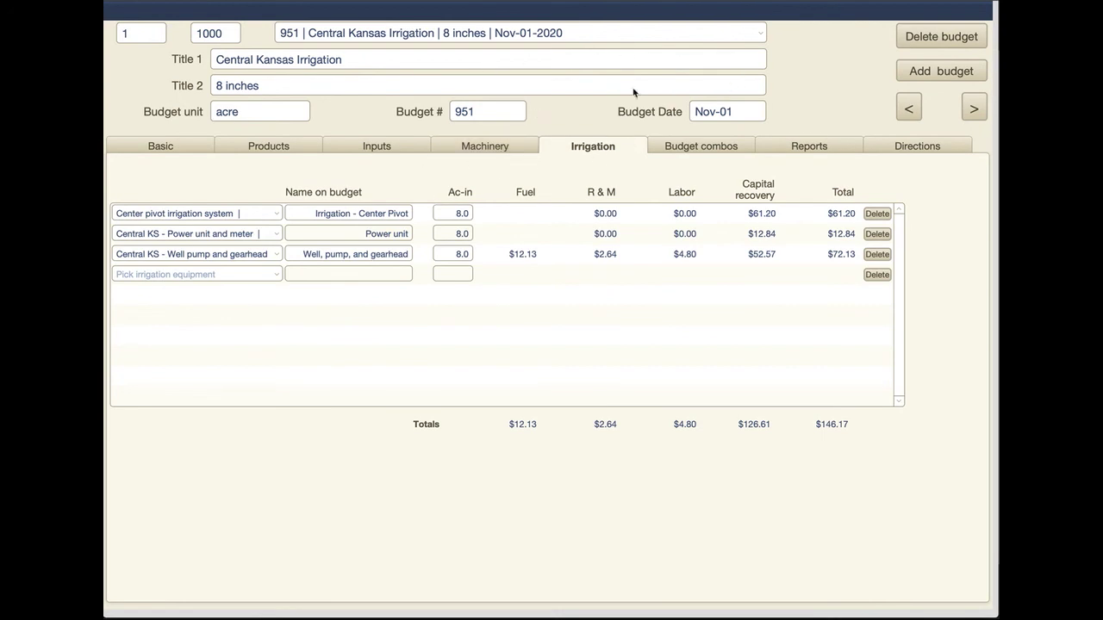
{"action": "left_click", "coordinate": [455, 154]}
{"action": "left_click", "coordinate": [371, 148]}
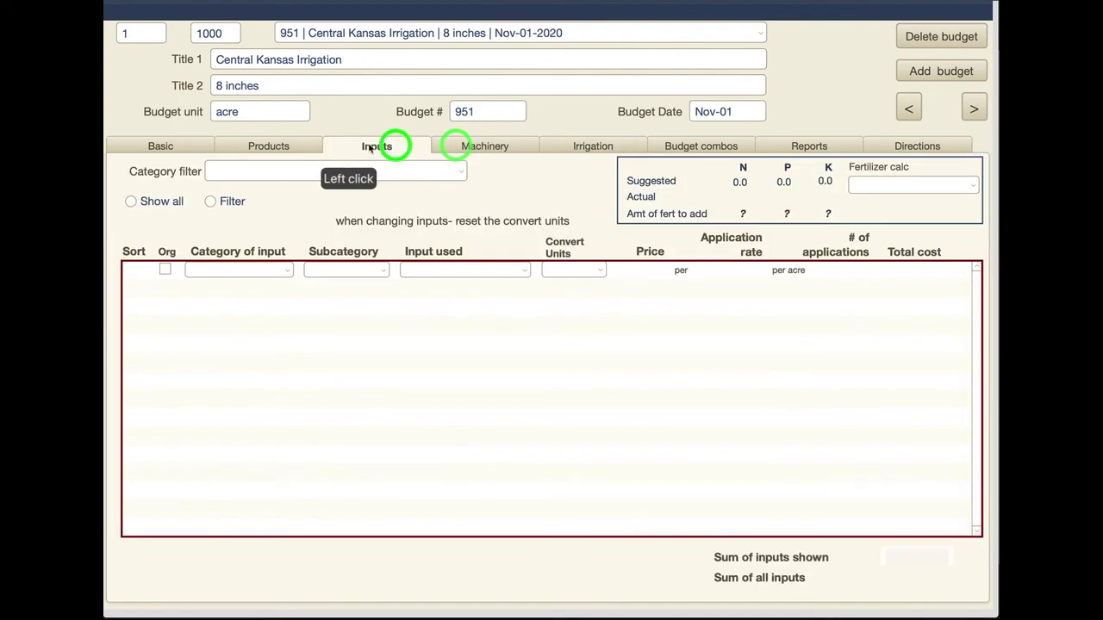
{"action": "left_click", "coordinate": [289, 146]}
{"action": "left_click", "coordinate": [593, 146]}
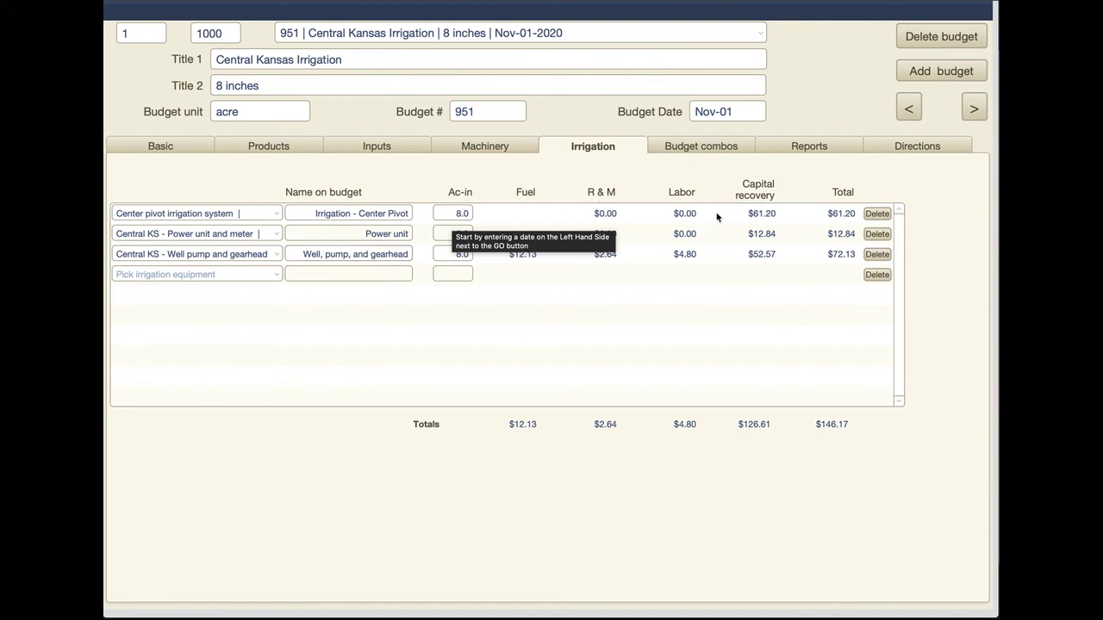
Step: Return to budget 151, Irrigated Corn (center-pivot) in North Central Kansas, and review its budgets combined for printing
{"action": "left_click", "coordinate": [755, 36]}
{"action": "scroll", "coordinate": [755, 35], "scroll_direction": "up", "scroll_amount": 10}
{"action": "scroll", "coordinate": [603, 310], "scroll_direction": "up", "scroll_amount": 10}
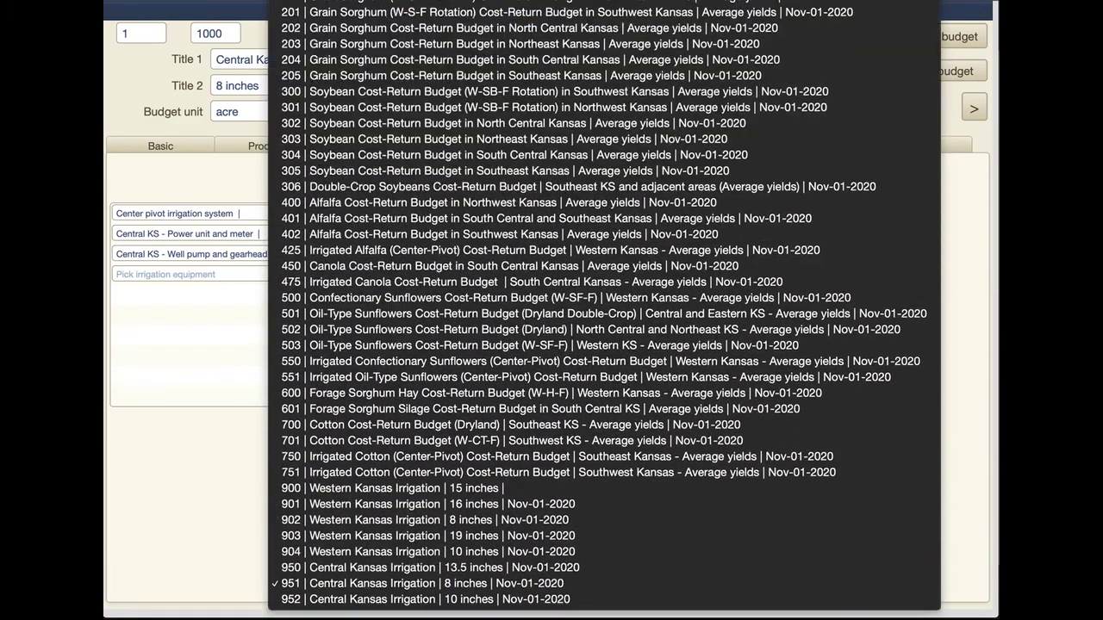
{"action": "left_click", "coordinate": [615, 113]}
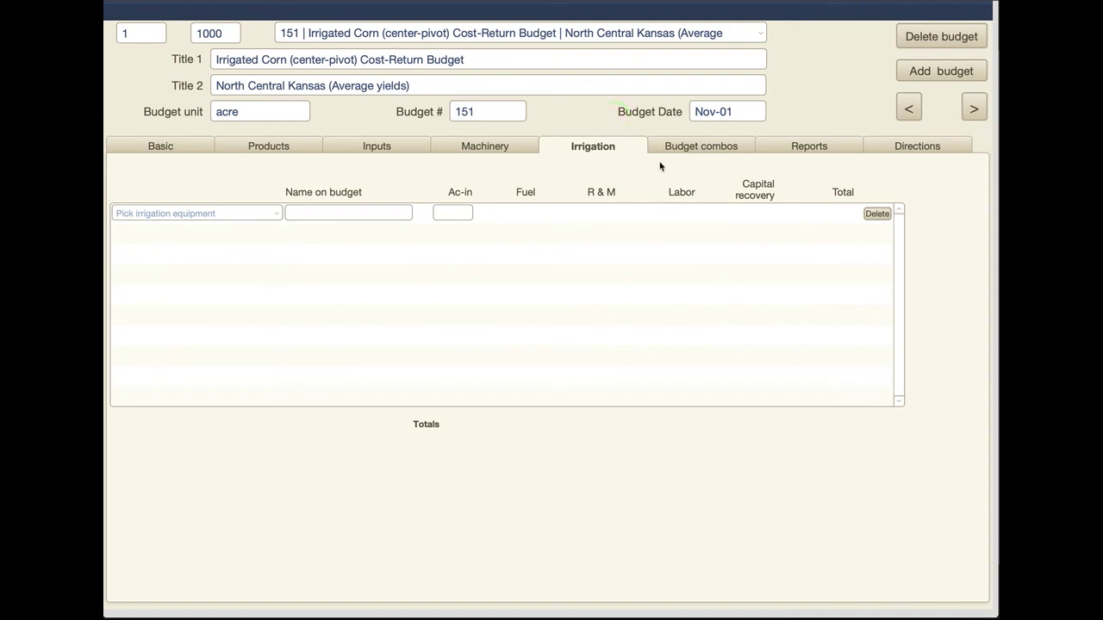
{"action": "left_click", "coordinate": [715, 146]}
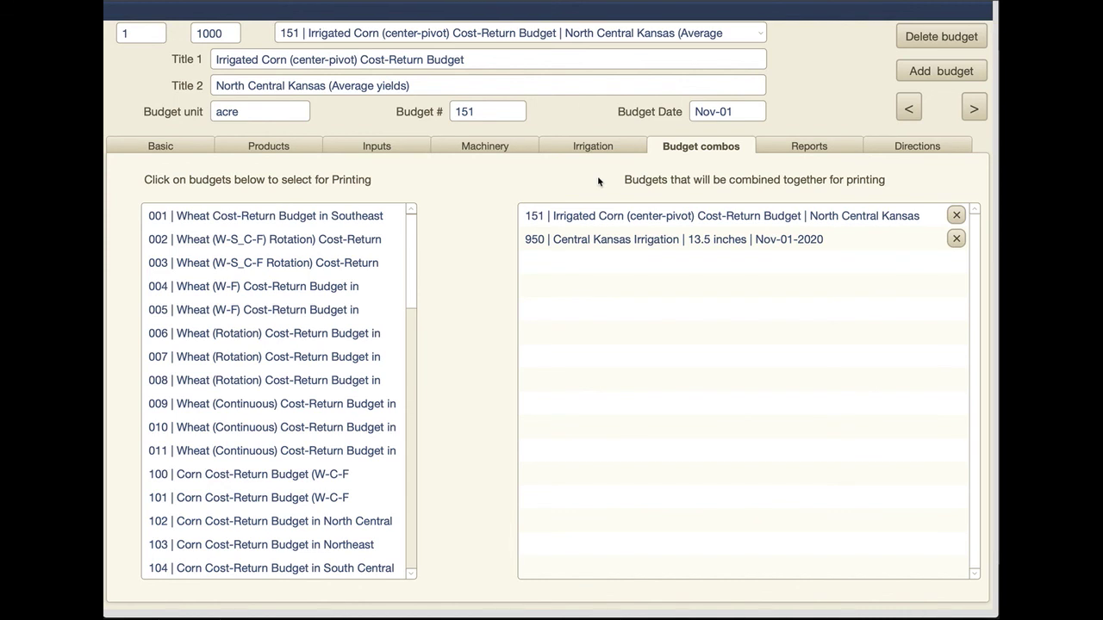
{"action": "left_click", "coordinate": [496, 191]}
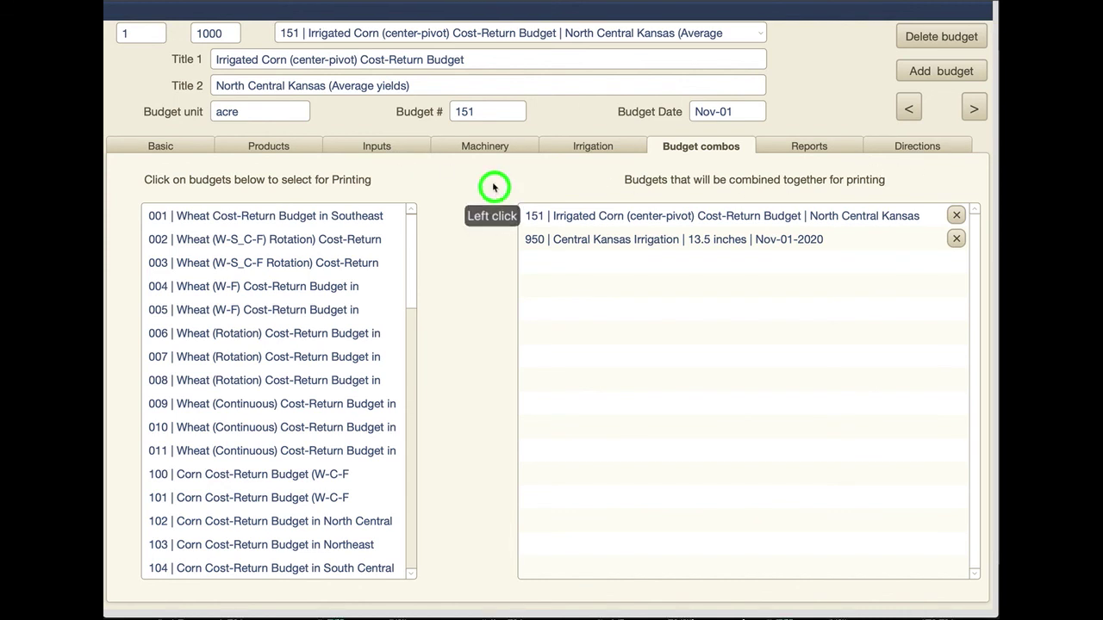